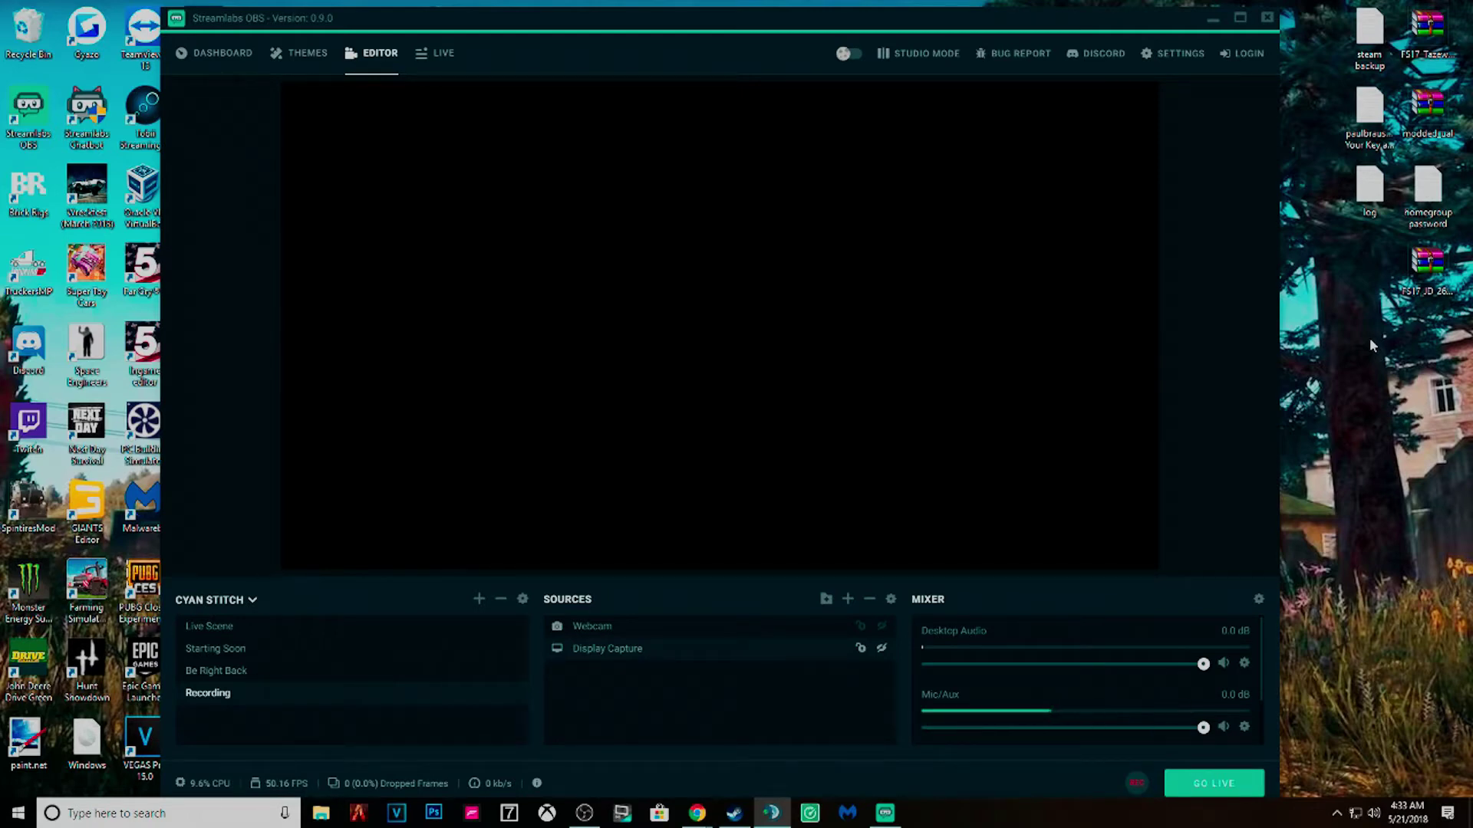
Log in with the Twitch account and continue past the imported scene collections.
{"action": "left_click", "coordinate": [1240, 57]}
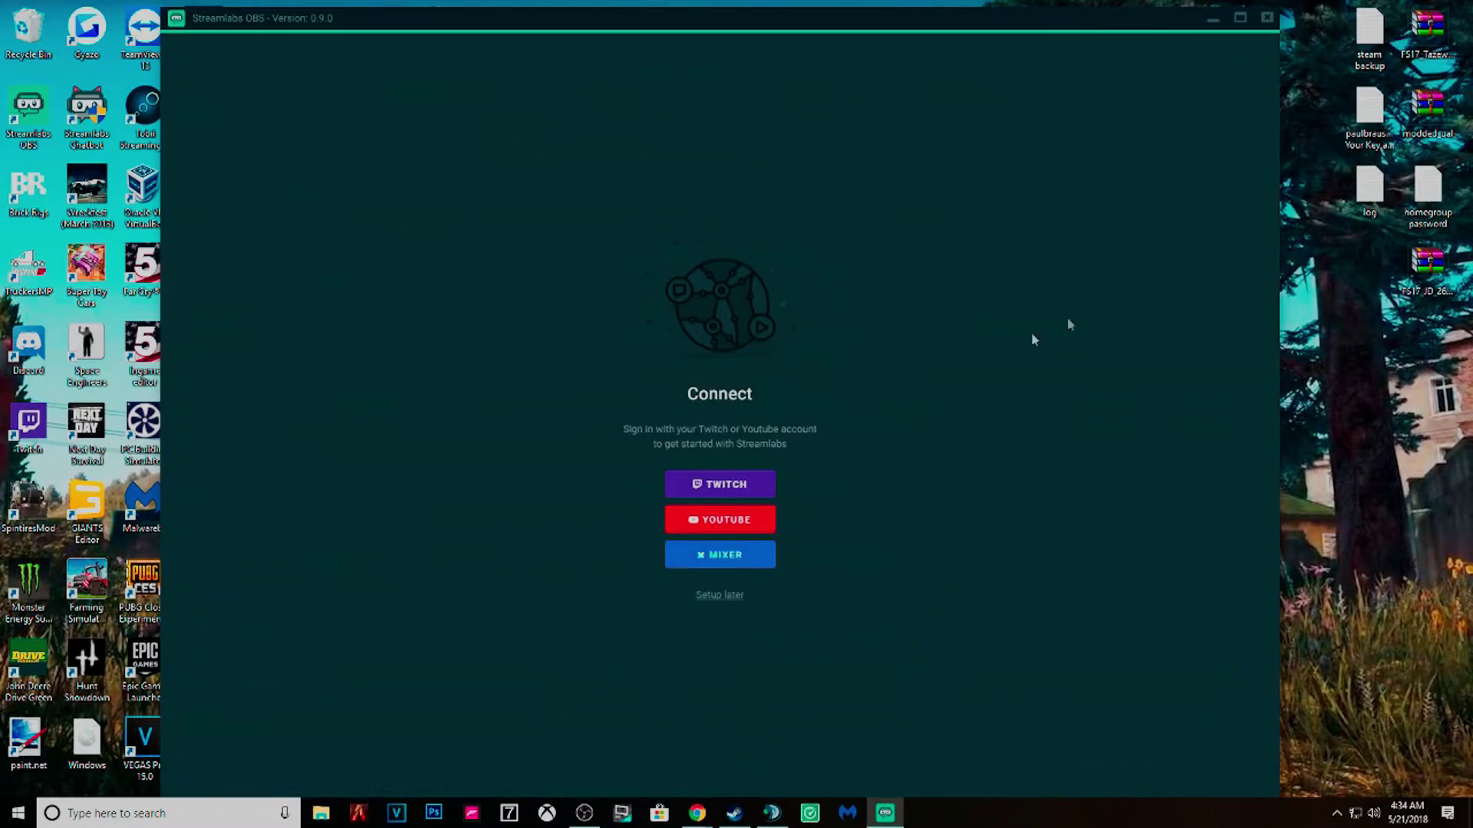
{"action": "left_click", "coordinate": [721, 481]}
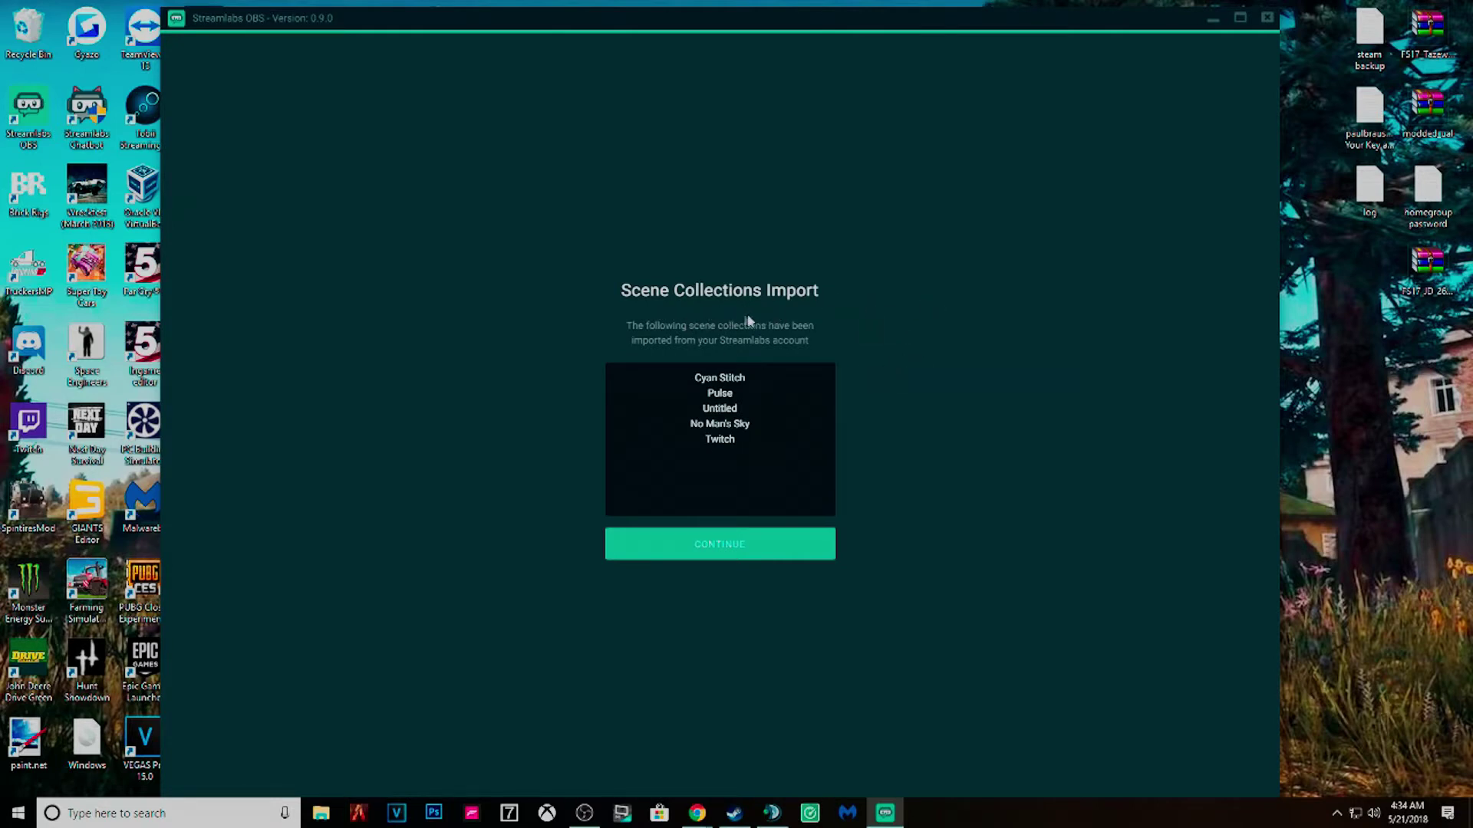
{"action": "left_click", "coordinate": [716, 549]}
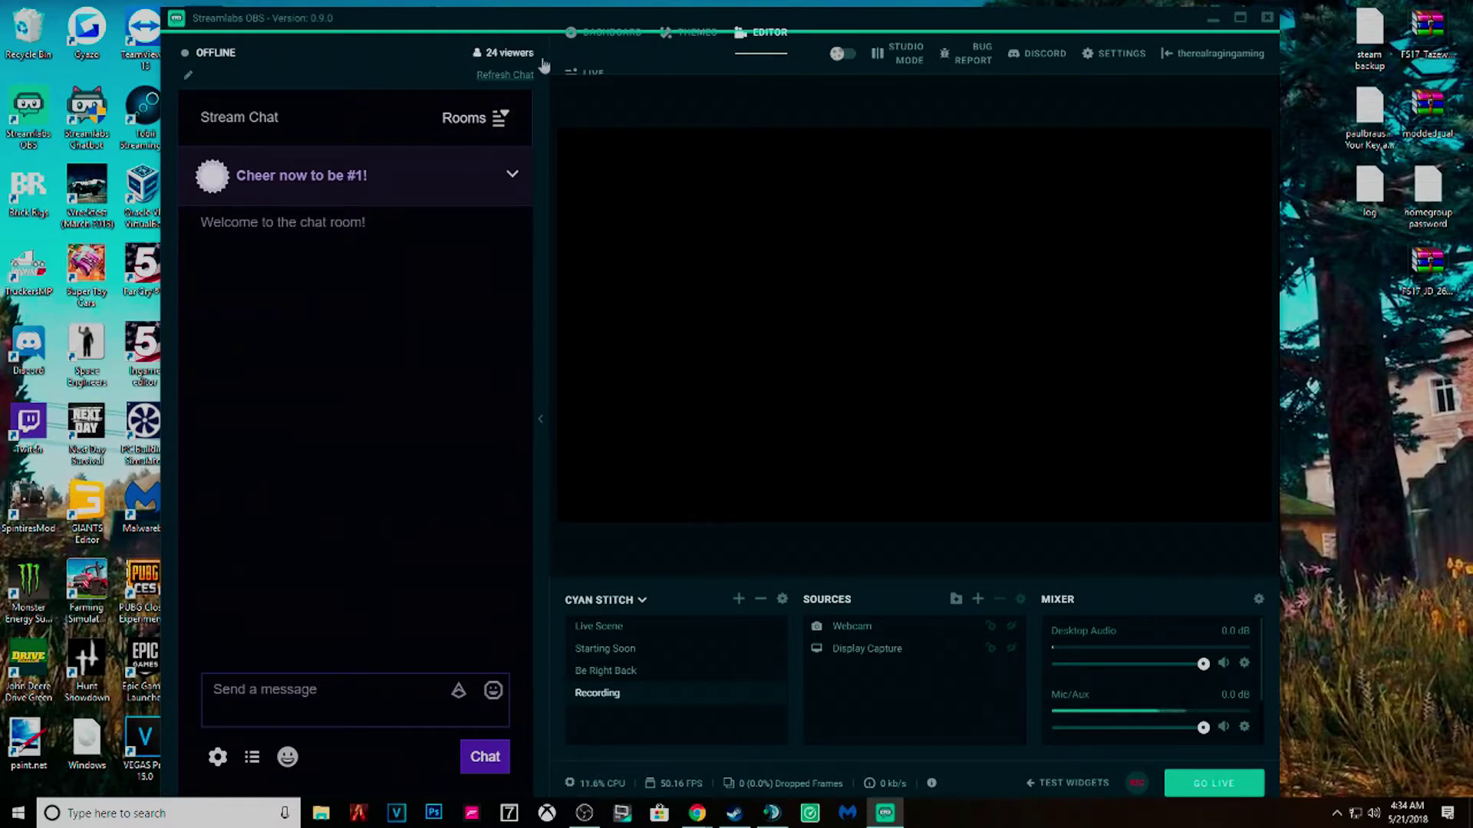
Refresh the stream chat and maximize the program window.
{"action": "left_click", "coordinate": [525, 77]}
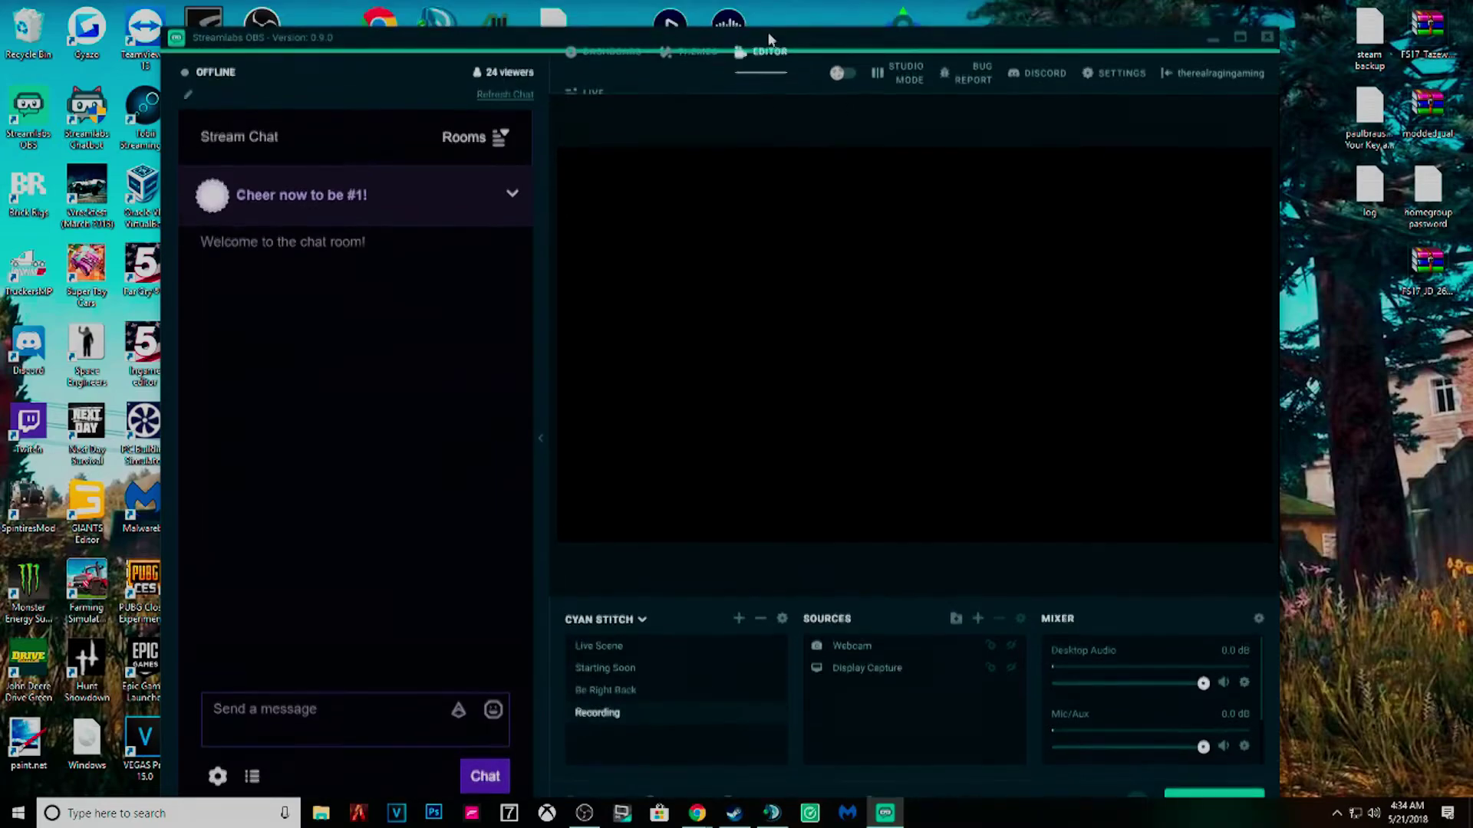
{"action": "double_click", "coordinate": [771, 19]}
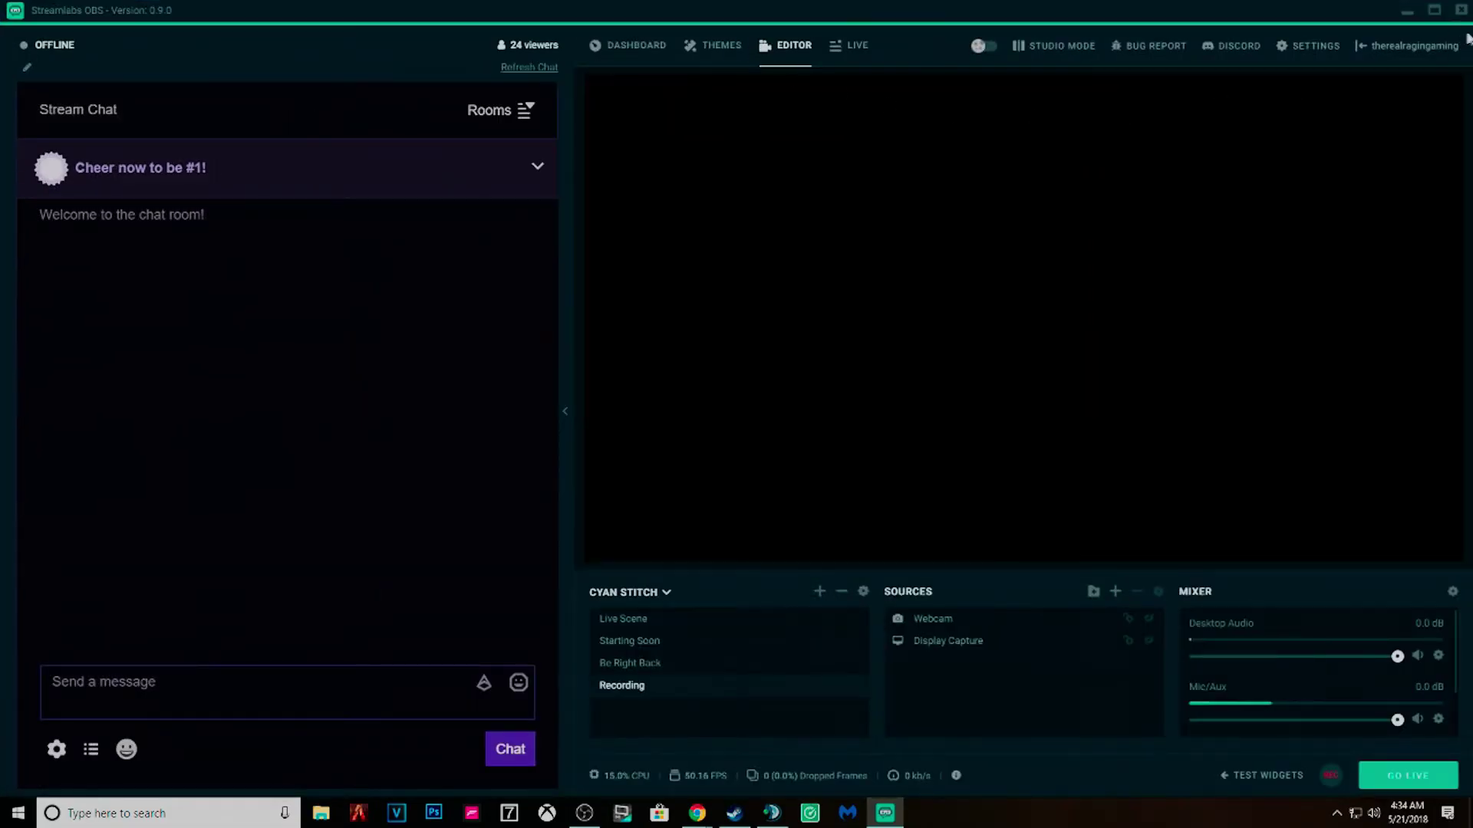
In the stream settings, review the available streaming services and keep Twitch as the service.
{"action": "left_click", "coordinate": [1297, 47]}
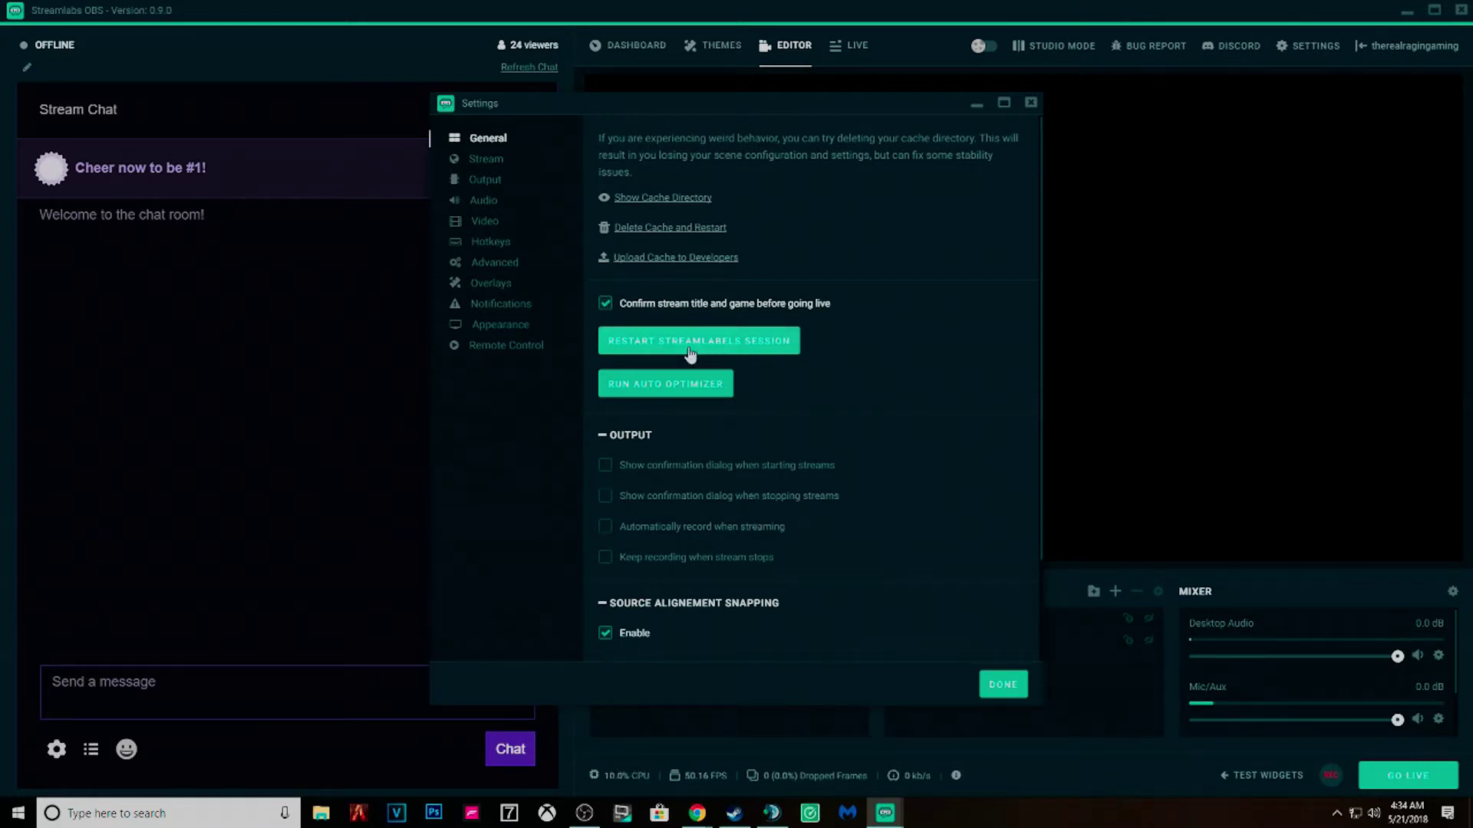
{"action": "left_click", "coordinate": [501, 163]}
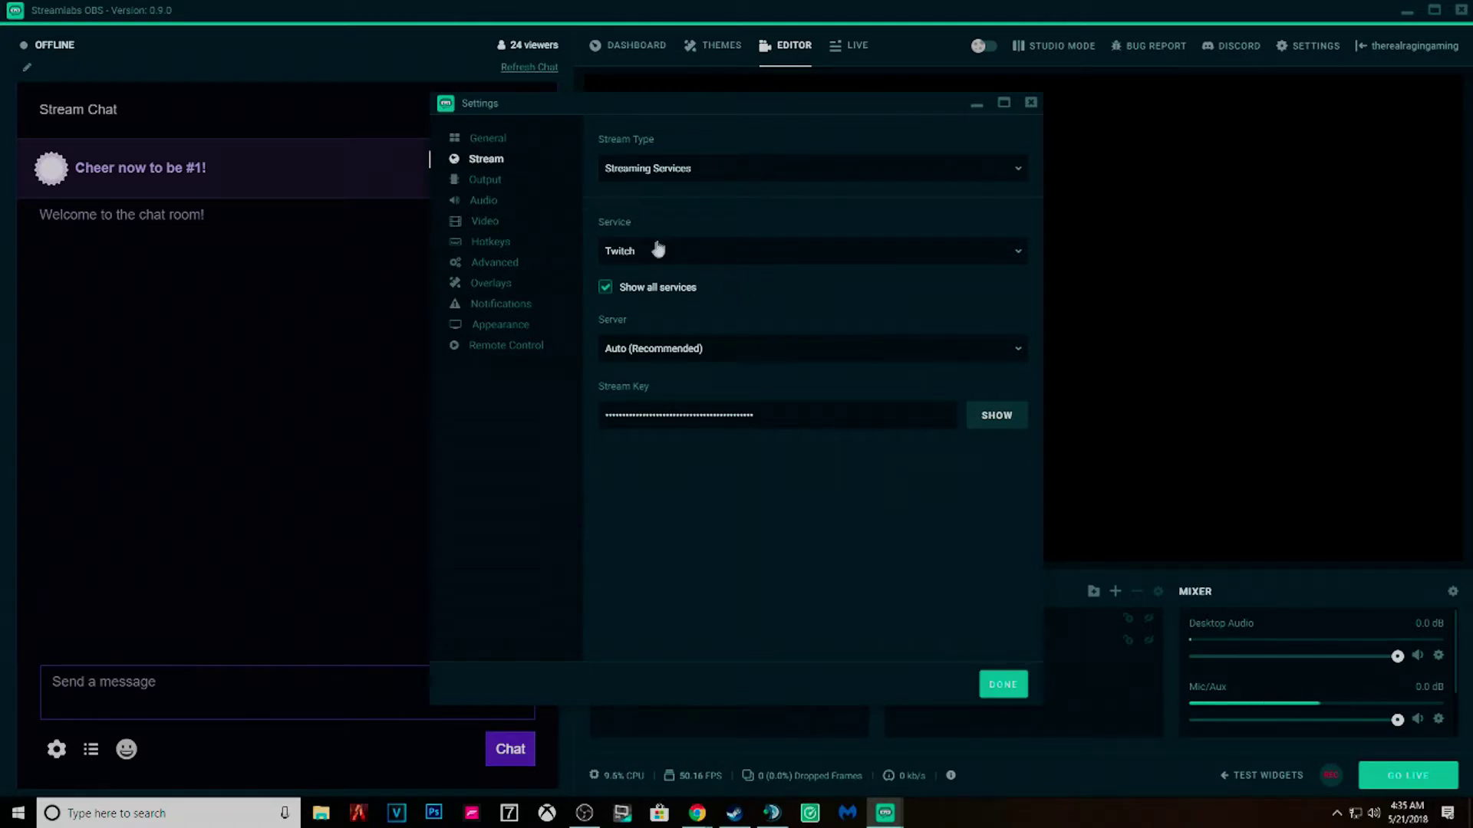
{"action": "left_click", "coordinate": [637, 263]}
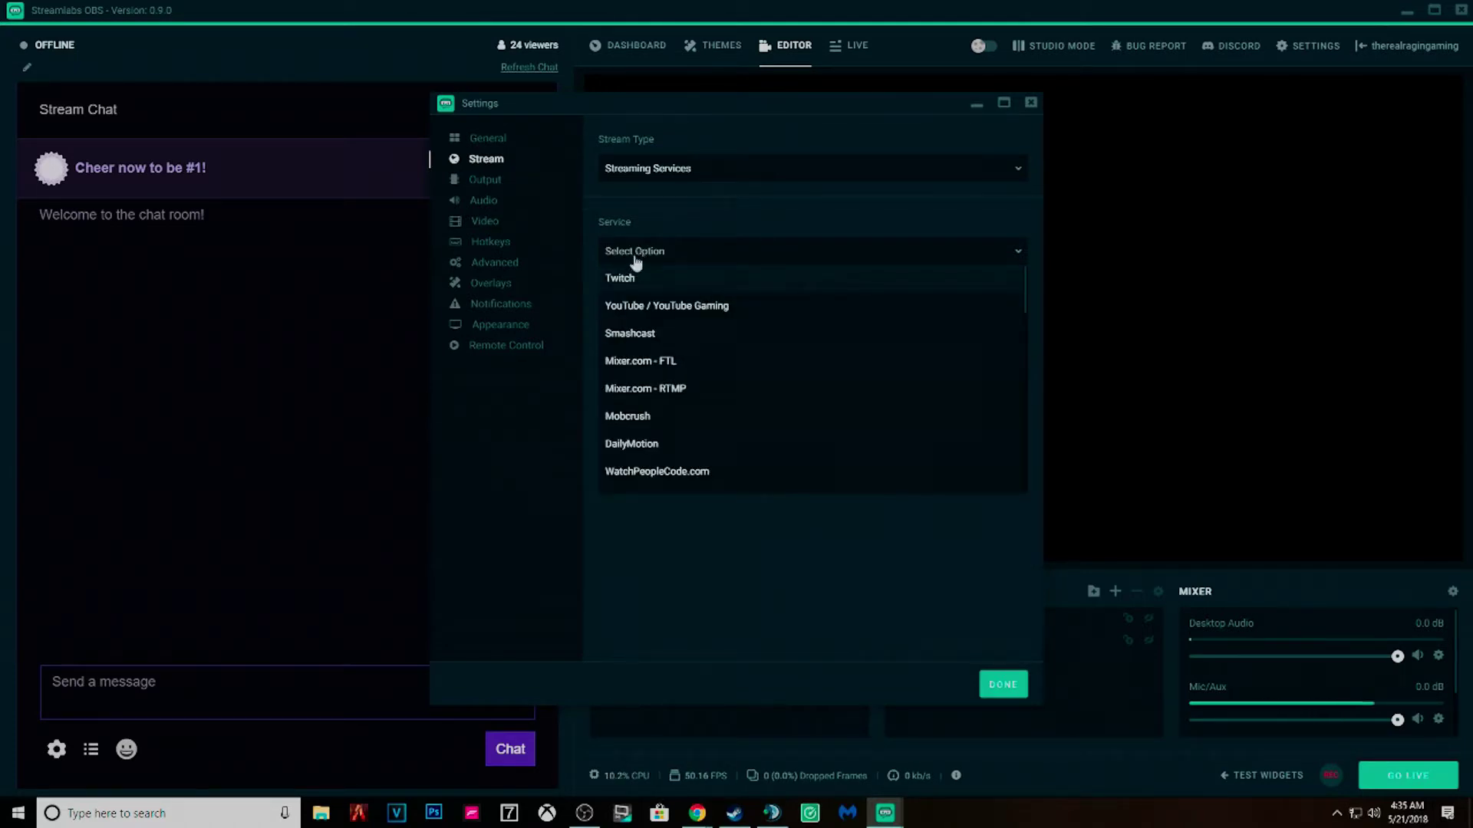
{"action": "left_click", "coordinate": [628, 284]}
{"action": "left_click", "coordinate": [716, 256]}
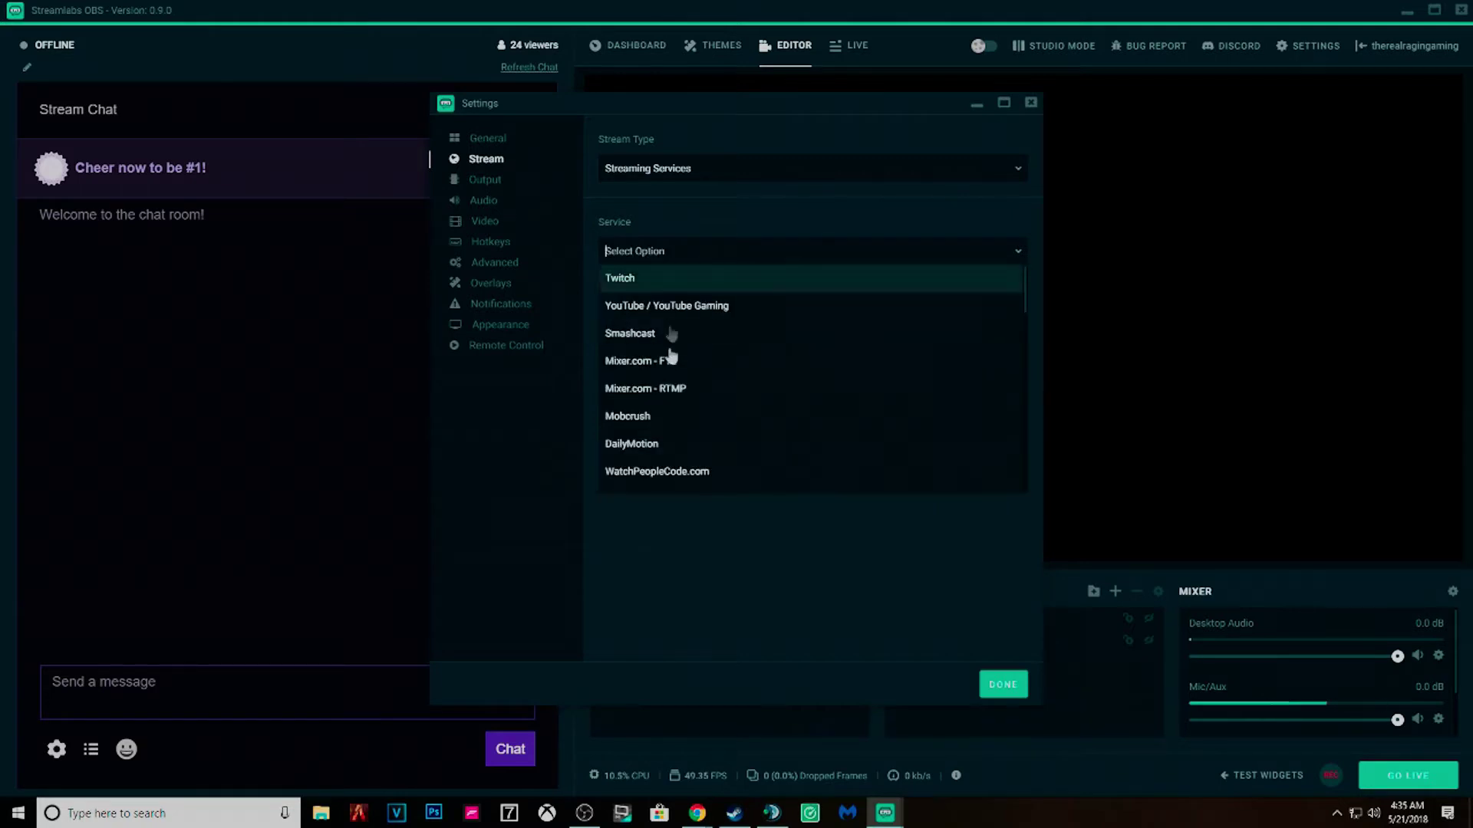
{"action": "scroll", "coordinate": [683, 384], "scroll_direction": "down", "scroll_amount": 5}
{"action": "scroll", "coordinate": [683, 415], "scroll_direction": "down", "scroll_amount": 10}
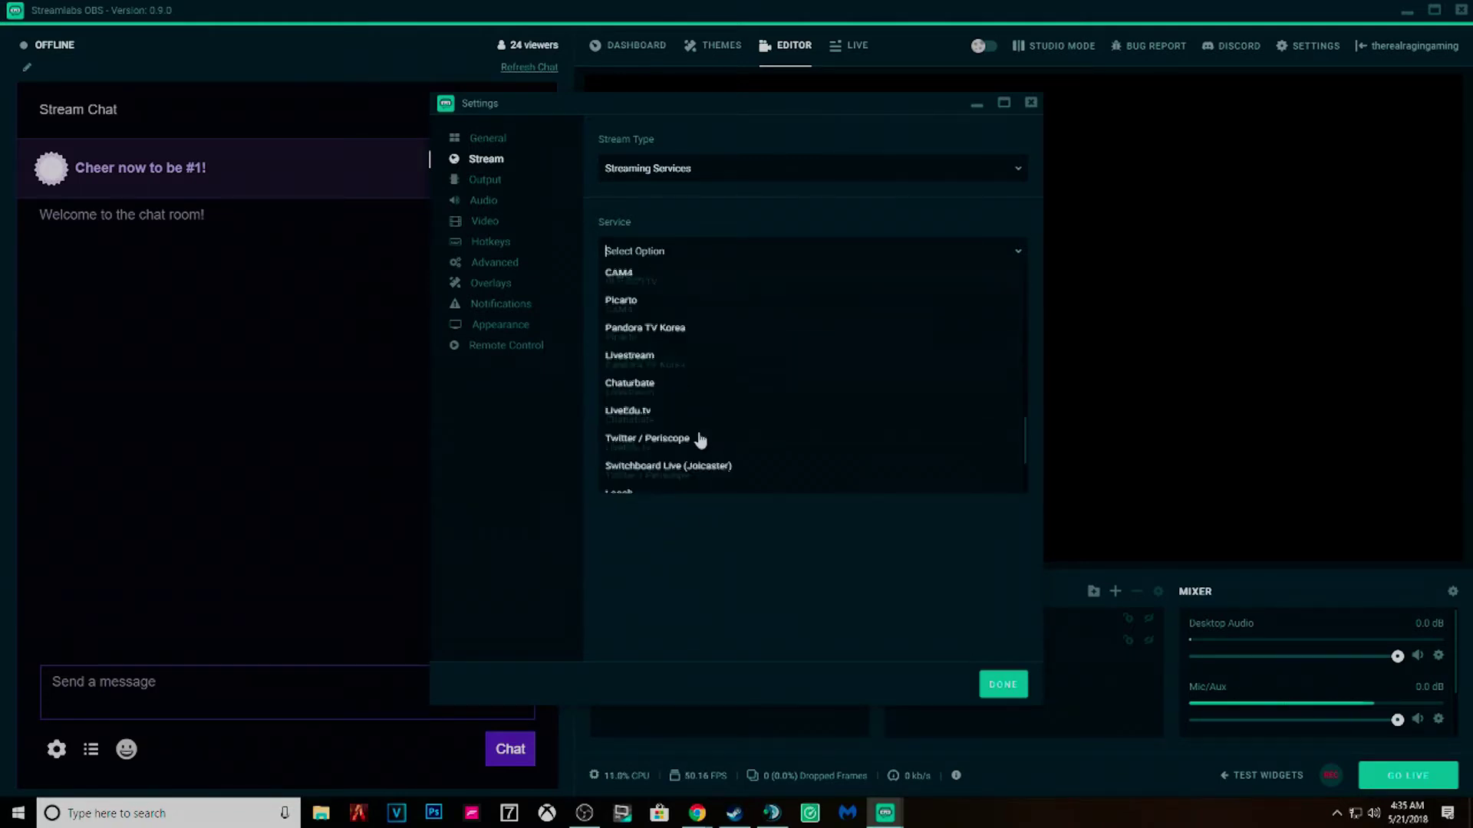
{"action": "scroll", "coordinate": [698, 429], "scroll_direction": "up", "scroll_amount": 15}
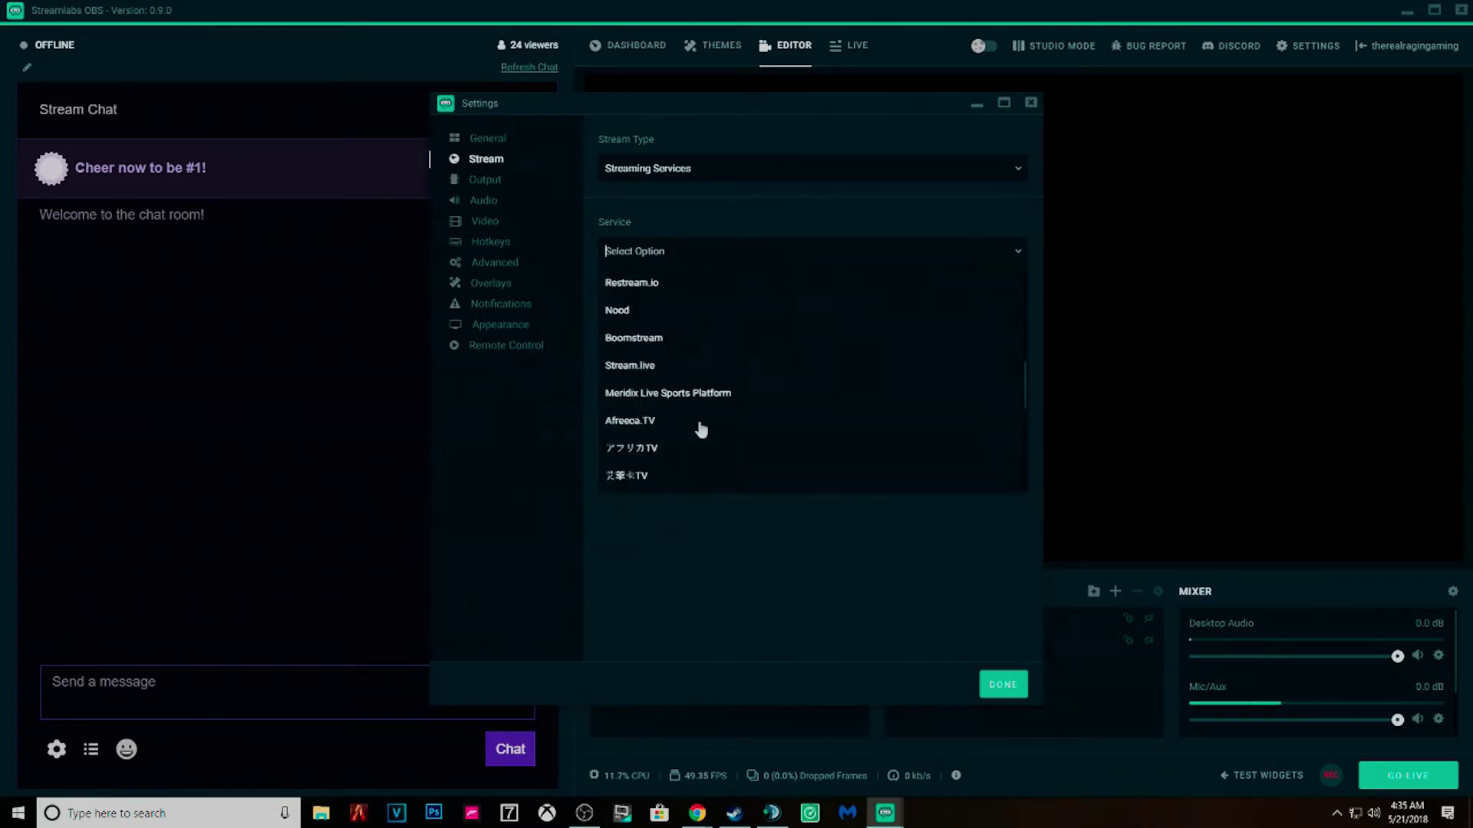
{"action": "left_click", "coordinate": [685, 235]}
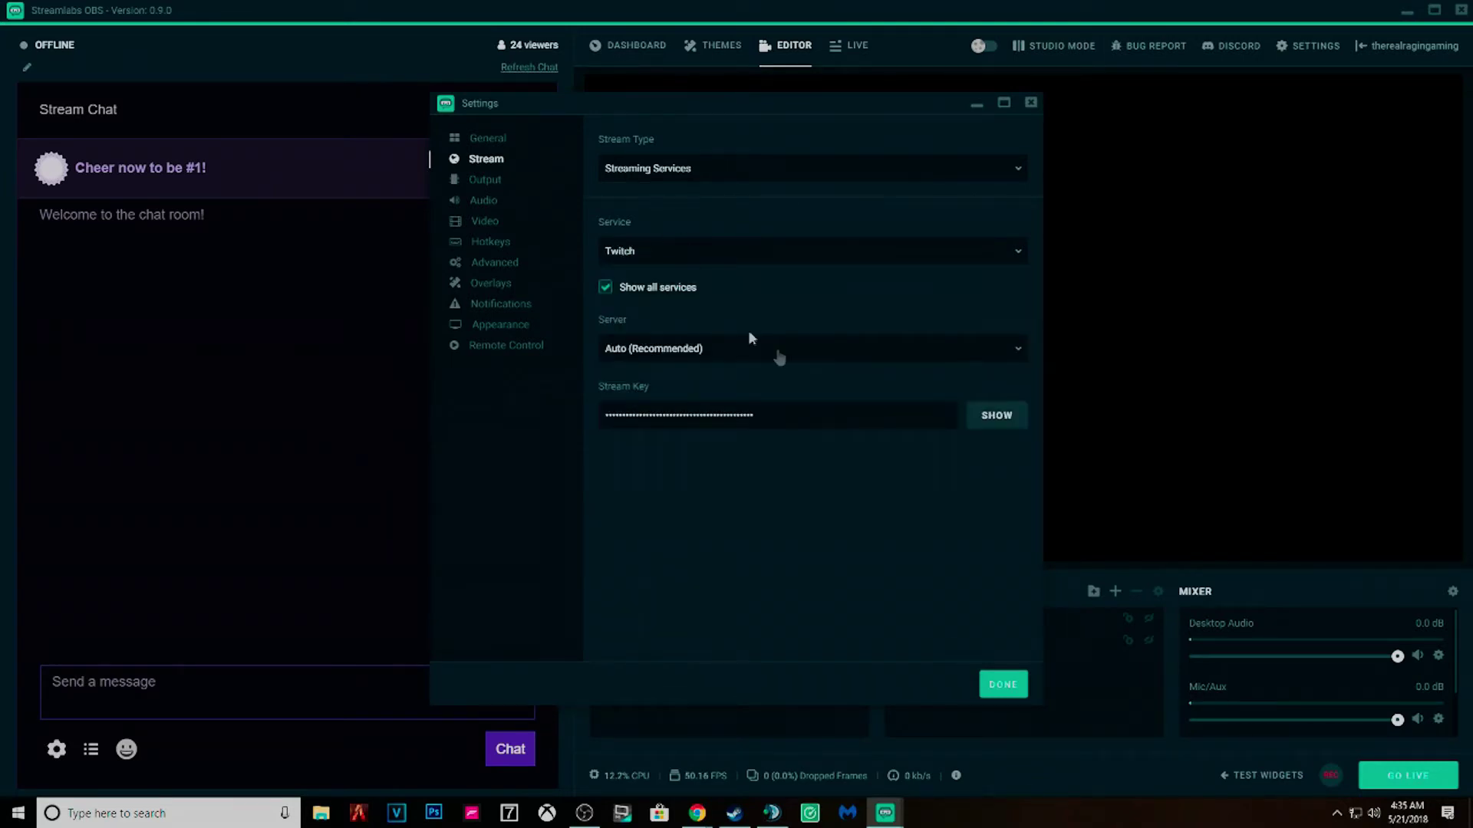
Look through the available Twitch servers and choose Auto (Recommended) as the streaming server.
{"action": "left_click", "coordinate": [890, 352]}
{"action": "scroll", "coordinate": [761, 501], "scroll_direction": "down", "scroll_amount": 5}
{"action": "scroll", "coordinate": [759, 503], "scroll_direction": "up", "scroll_amount": 5}
{"action": "left_click", "coordinate": [651, 375]}
In the output settings, set the streaming rate control to CBR.
{"action": "left_click", "coordinate": [491, 182]}
{"action": "scroll", "coordinate": [721, 298], "scroll_direction": "down", "scroll_amount": 1}
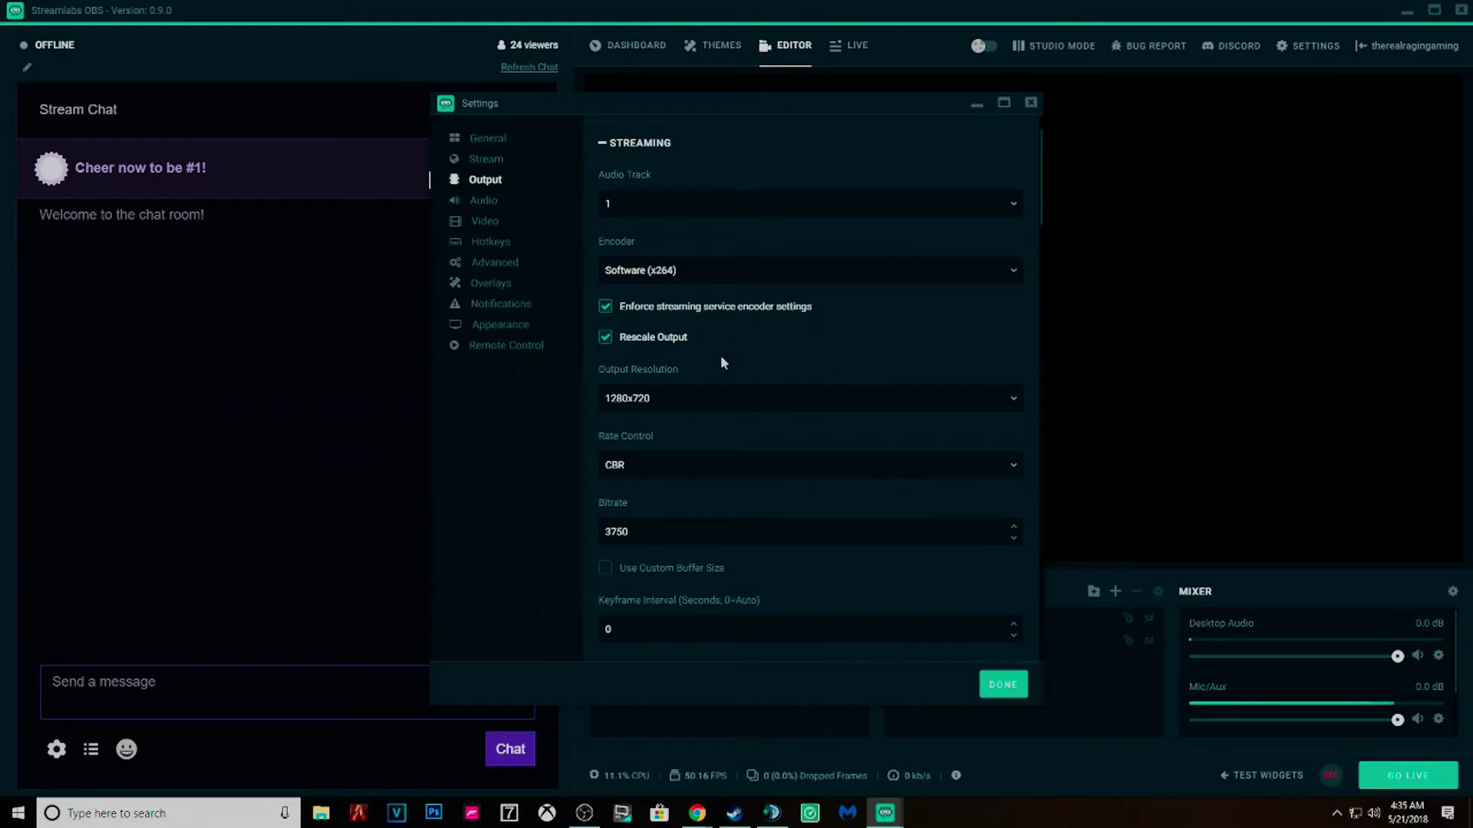
{"action": "scroll", "coordinate": [876, 412], "scroll_direction": "down", "scroll_amount": 3}
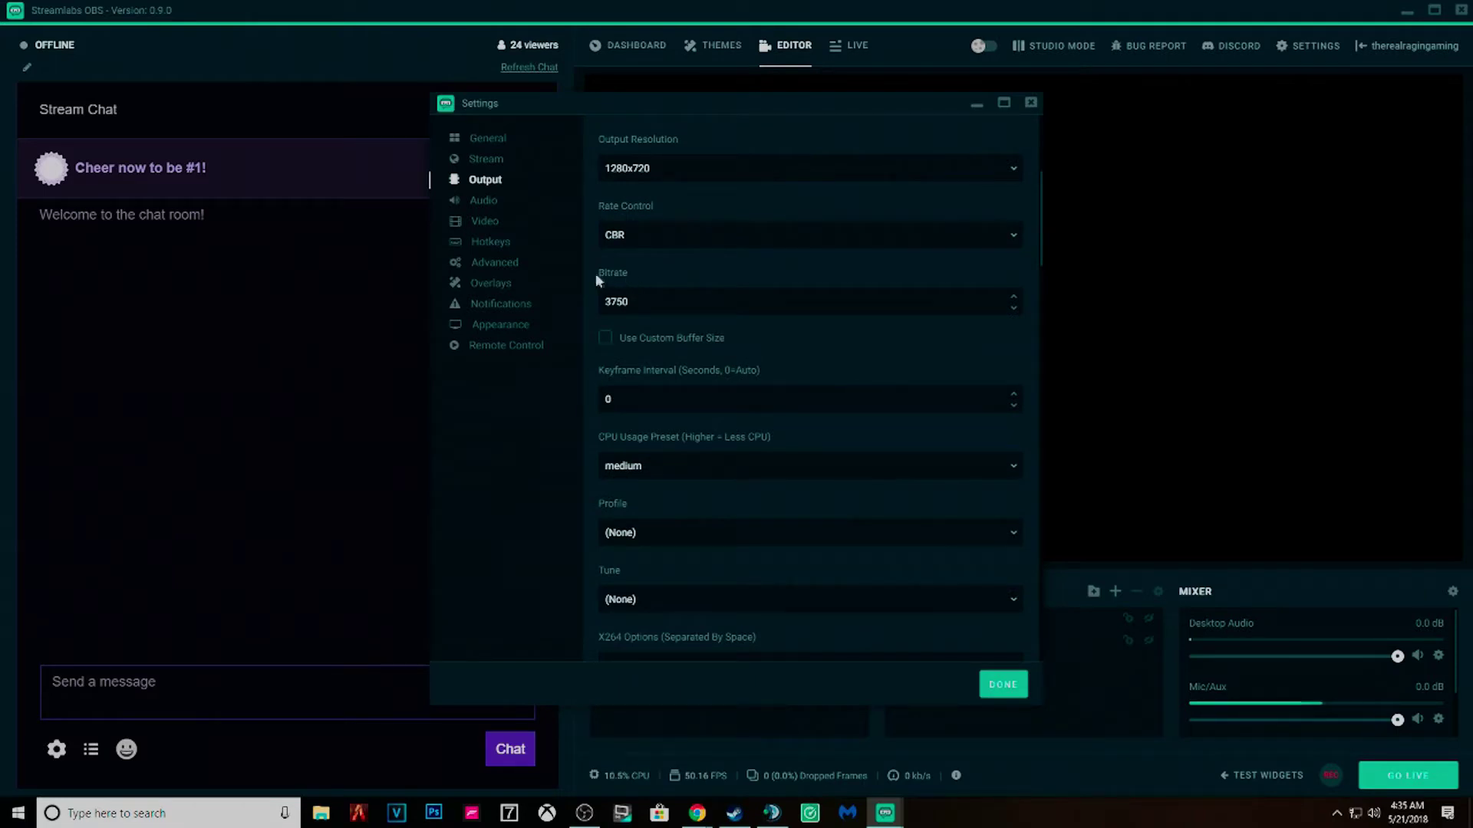
{"action": "left_click", "coordinate": [741, 240]}
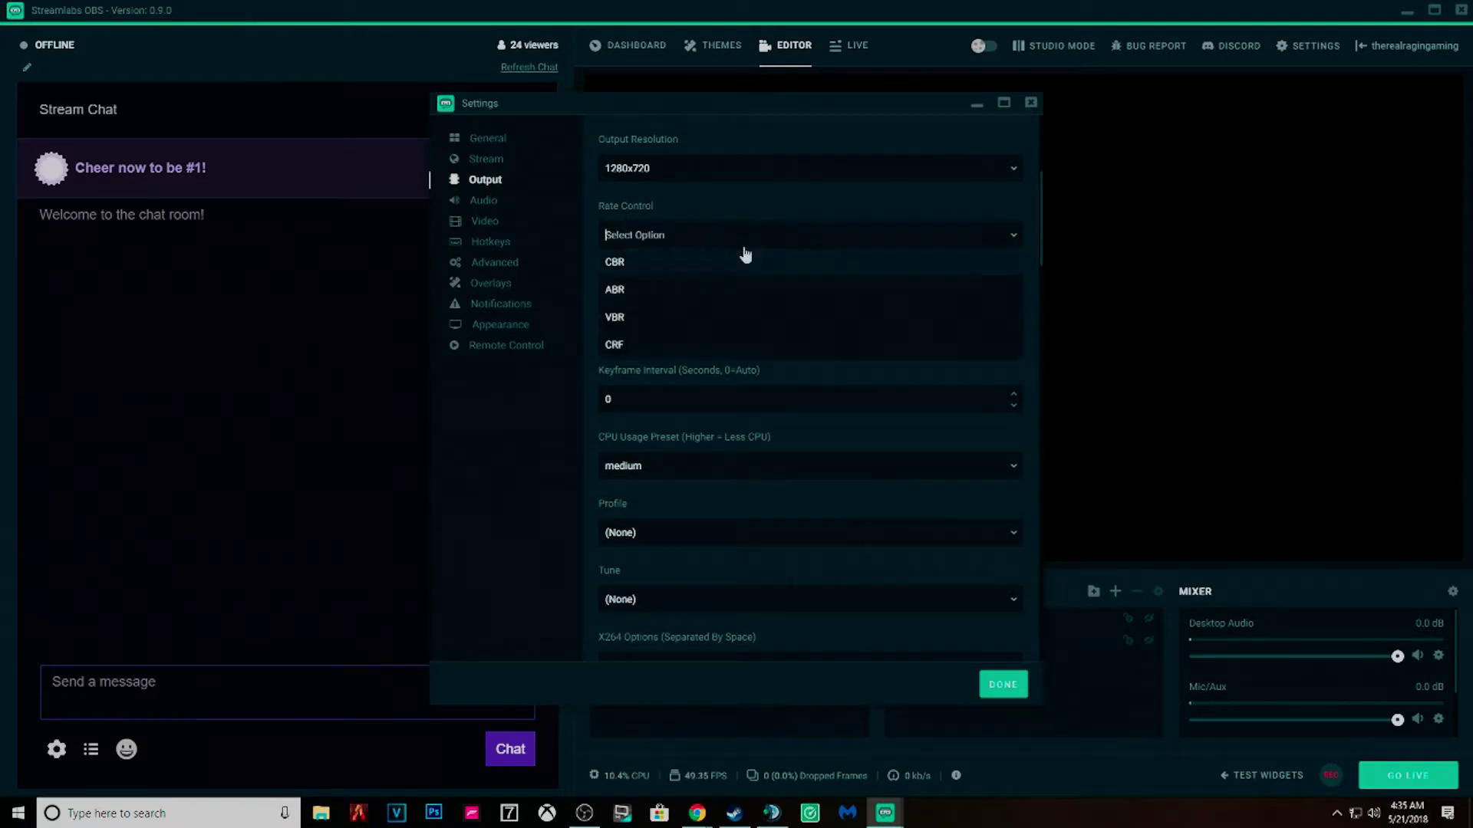
{"action": "left_click", "coordinate": [740, 260]}
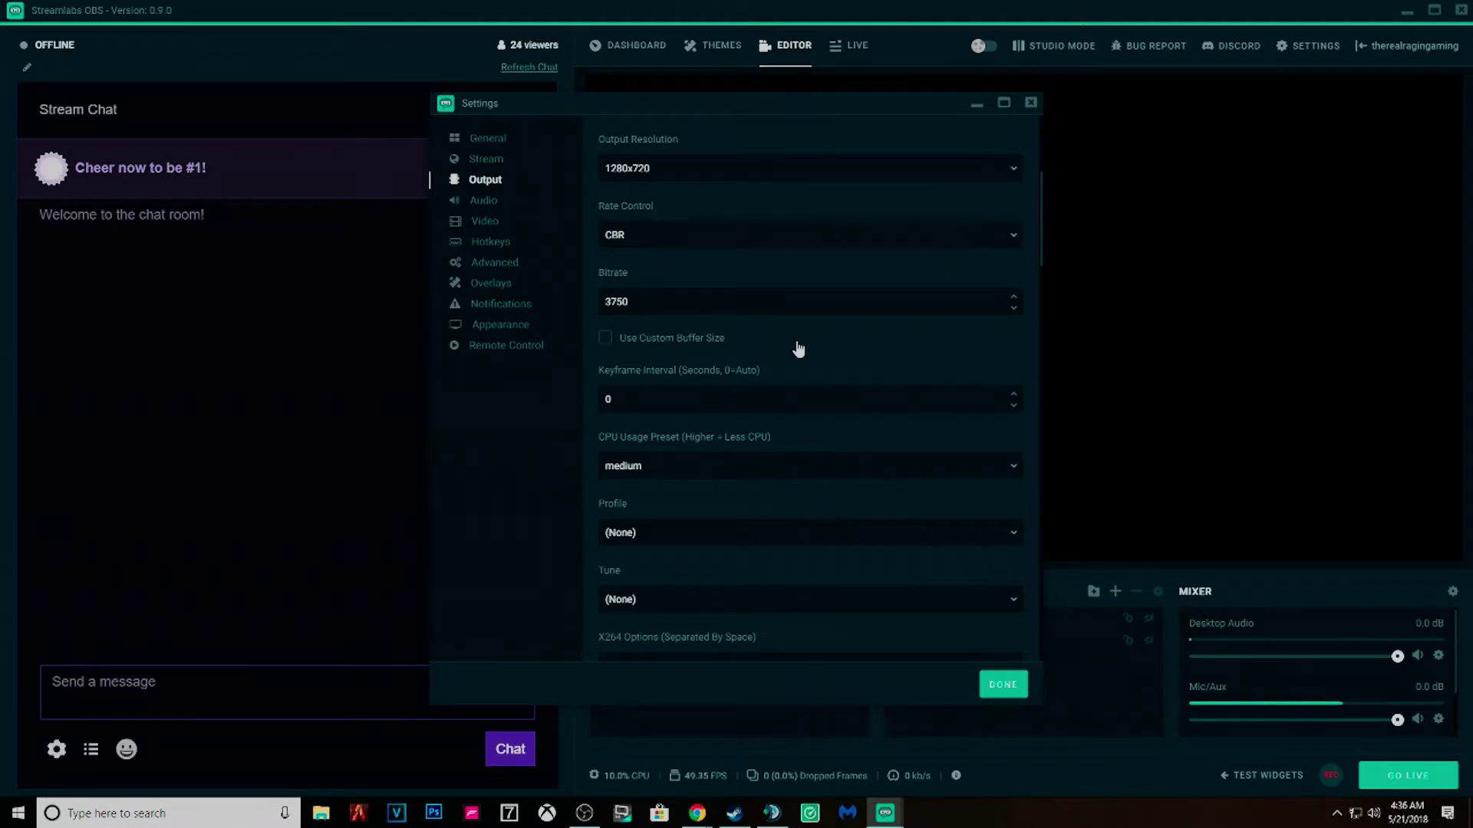
Review the CPU usage presets for the streaming encoder and choose medium.
{"action": "scroll", "coordinate": [841, 312], "scroll_direction": "down", "scroll_amount": 2}
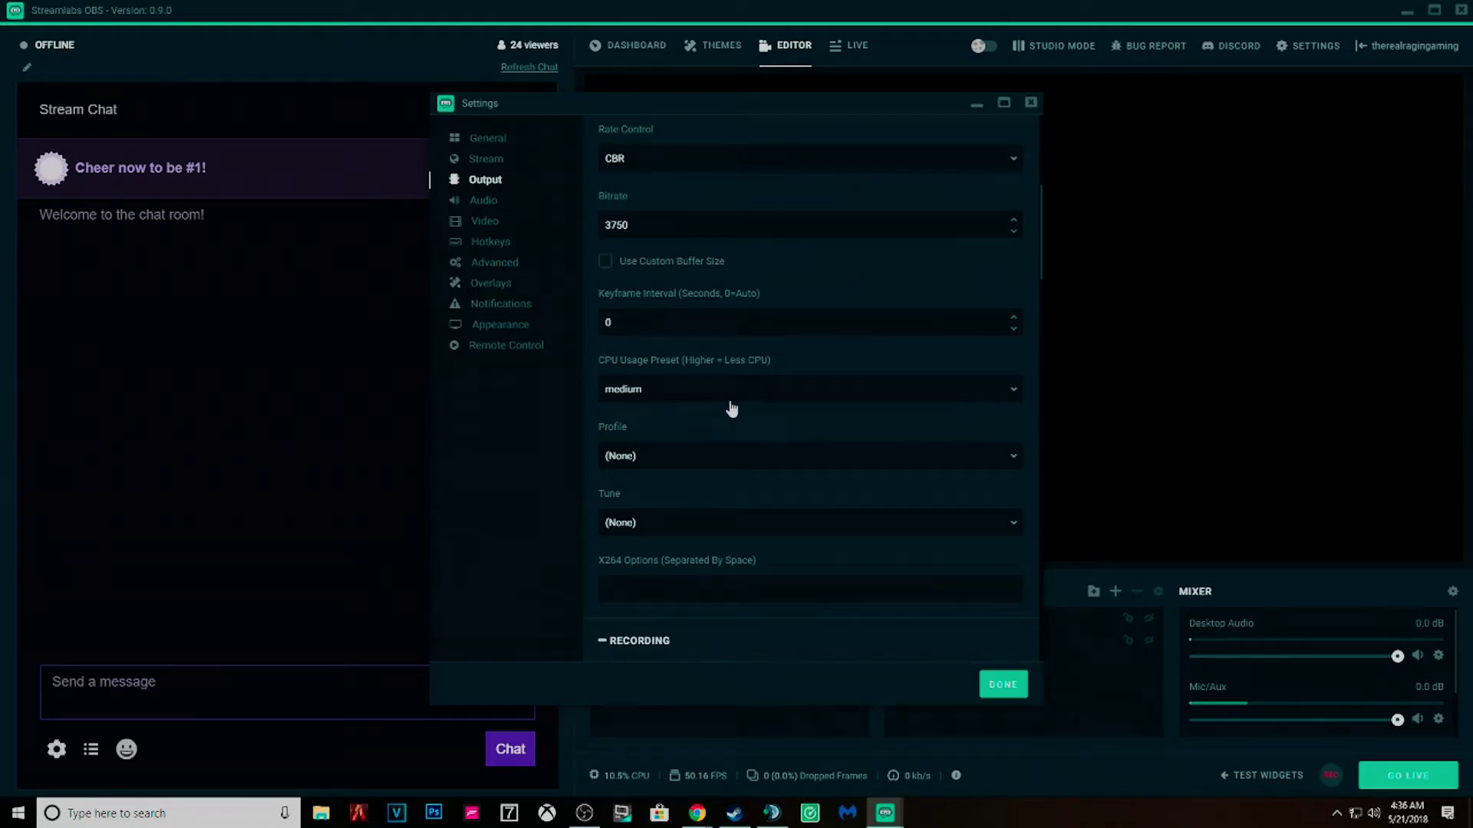
{"action": "scroll", "coordinate": [736, 421], "scroll_direction": "down", "scroll_amount": 2}
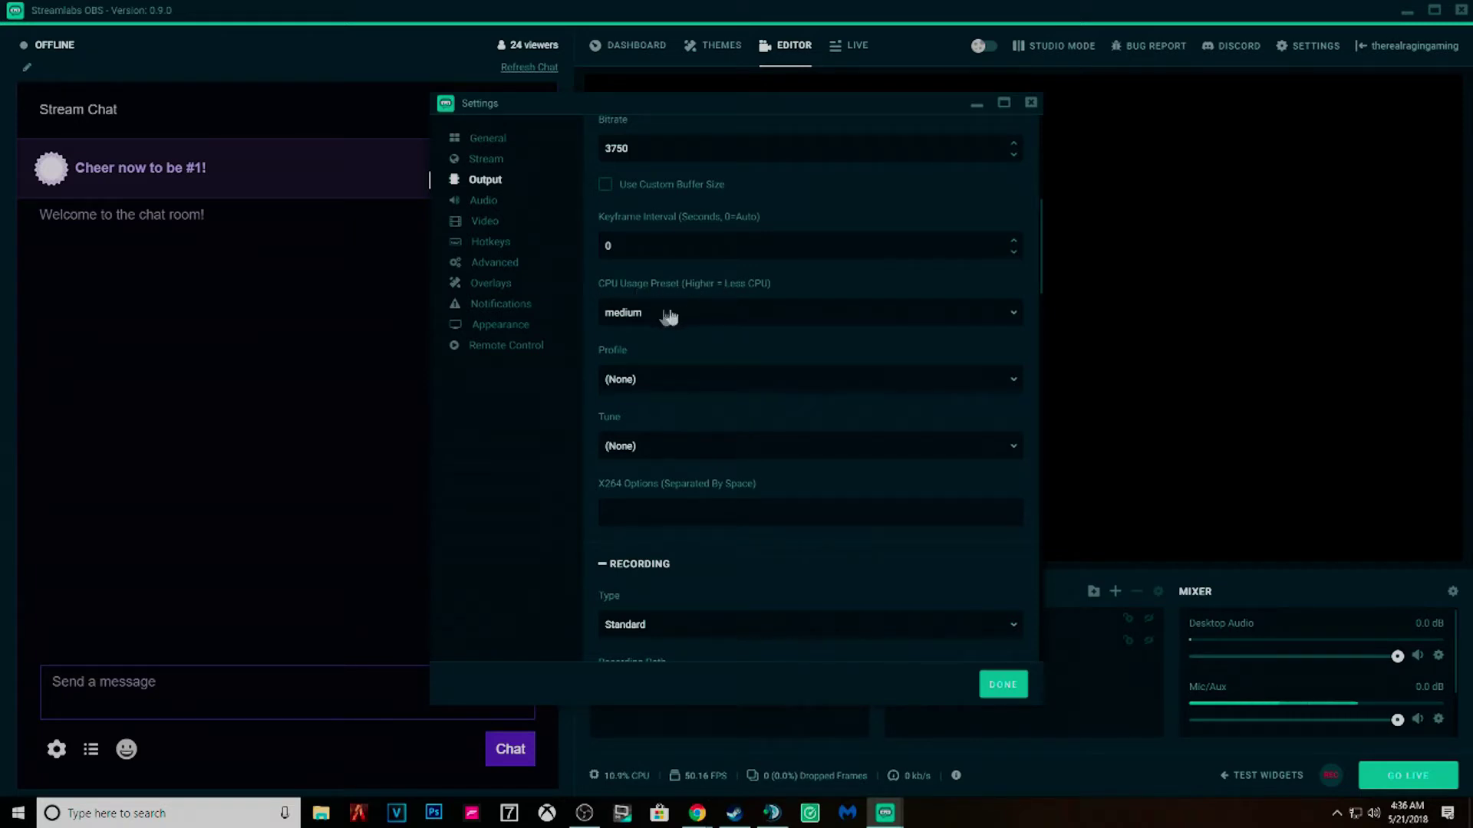
{"action": "left_click", "coordinate": [800, 328]}
{"action": "scroll", "coordinate": [739, 450], "scroll_direction": "down", "scroll_amount": 1}
{"action": "scroll", "coordinate": [707, 475], "scroll_direction": "down", "scroll_amount": 4}
{"action": "scroll", "coordinate": [704, 470], "scroll_direction": "up", "scroll_amount": 4}
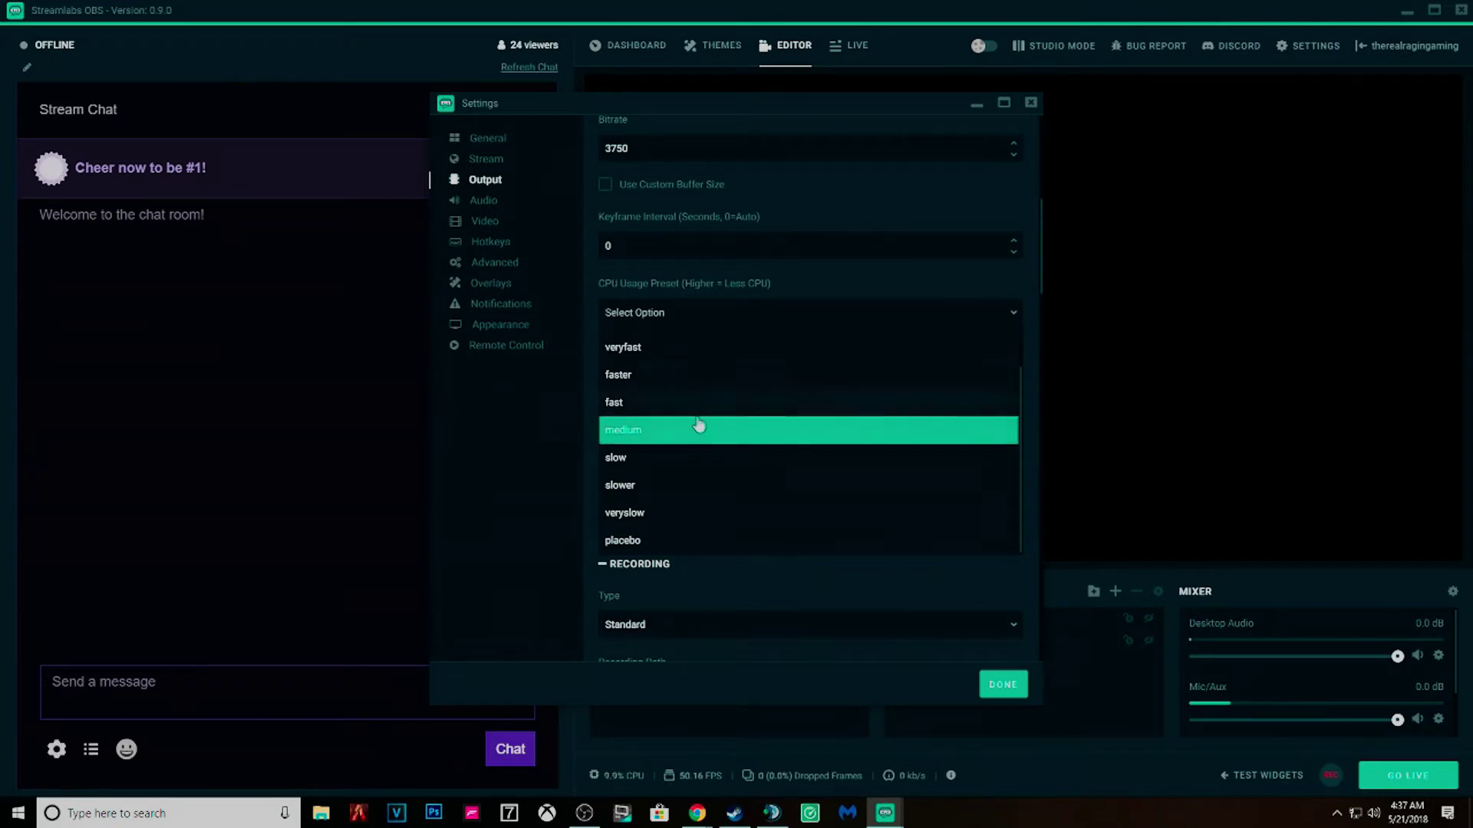
{"action": "scroll", "coordinate": [702, 433], "scroll_direction": "up", "scroll_amount": 1}
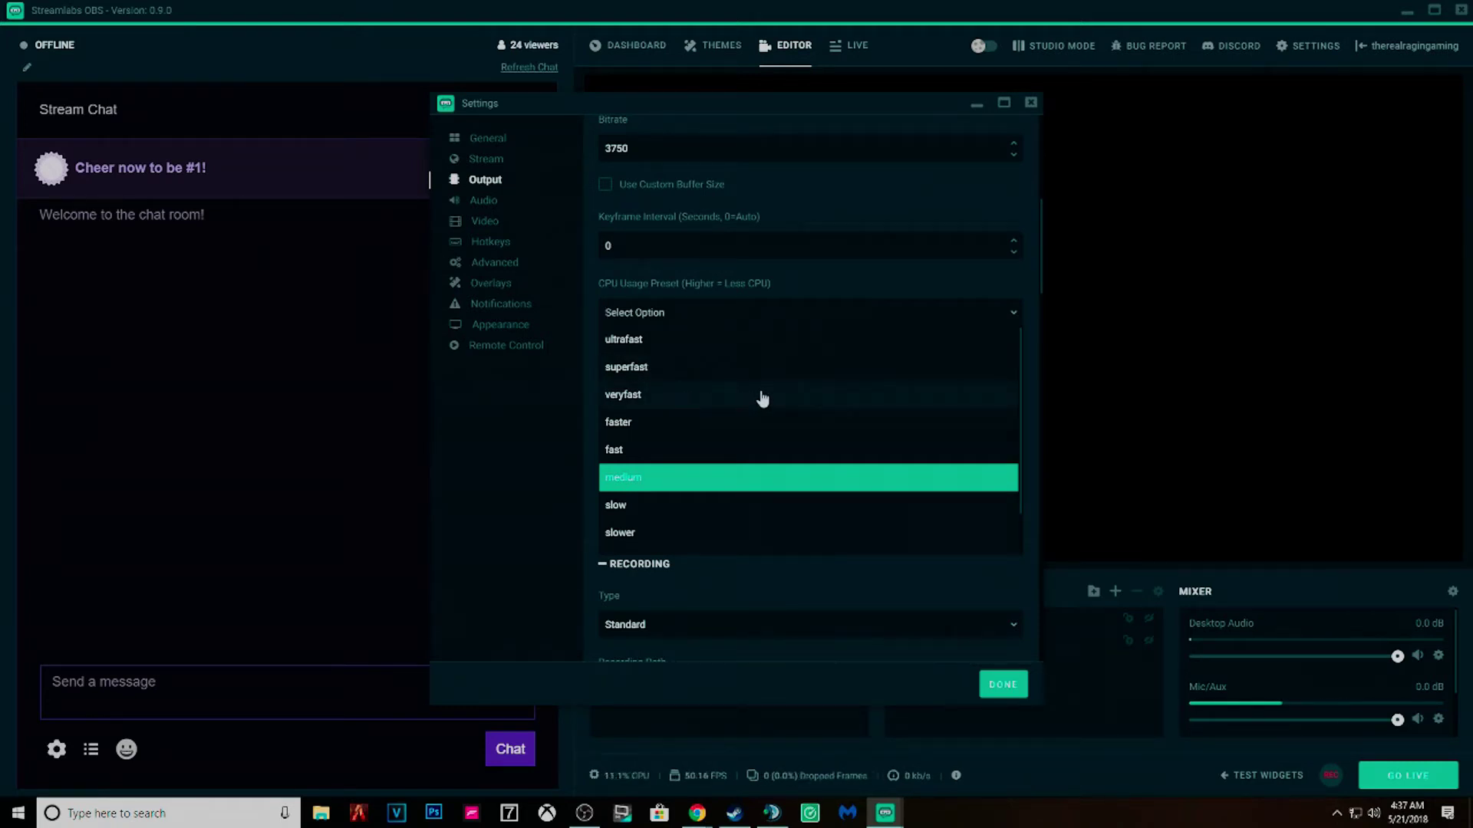
{"action": "scroll", "coordinate": [756, 412], "scroll_direction": "down", "scroll_amount": 1}
{"action": "scroll", "coordinate": [756, 412], "scroll_direction": "up", "scroll_amount": 1}
{"action": "scroll", "coordinate": [753, 409], "scroll_direction": "up", "scroll_amount": 1}
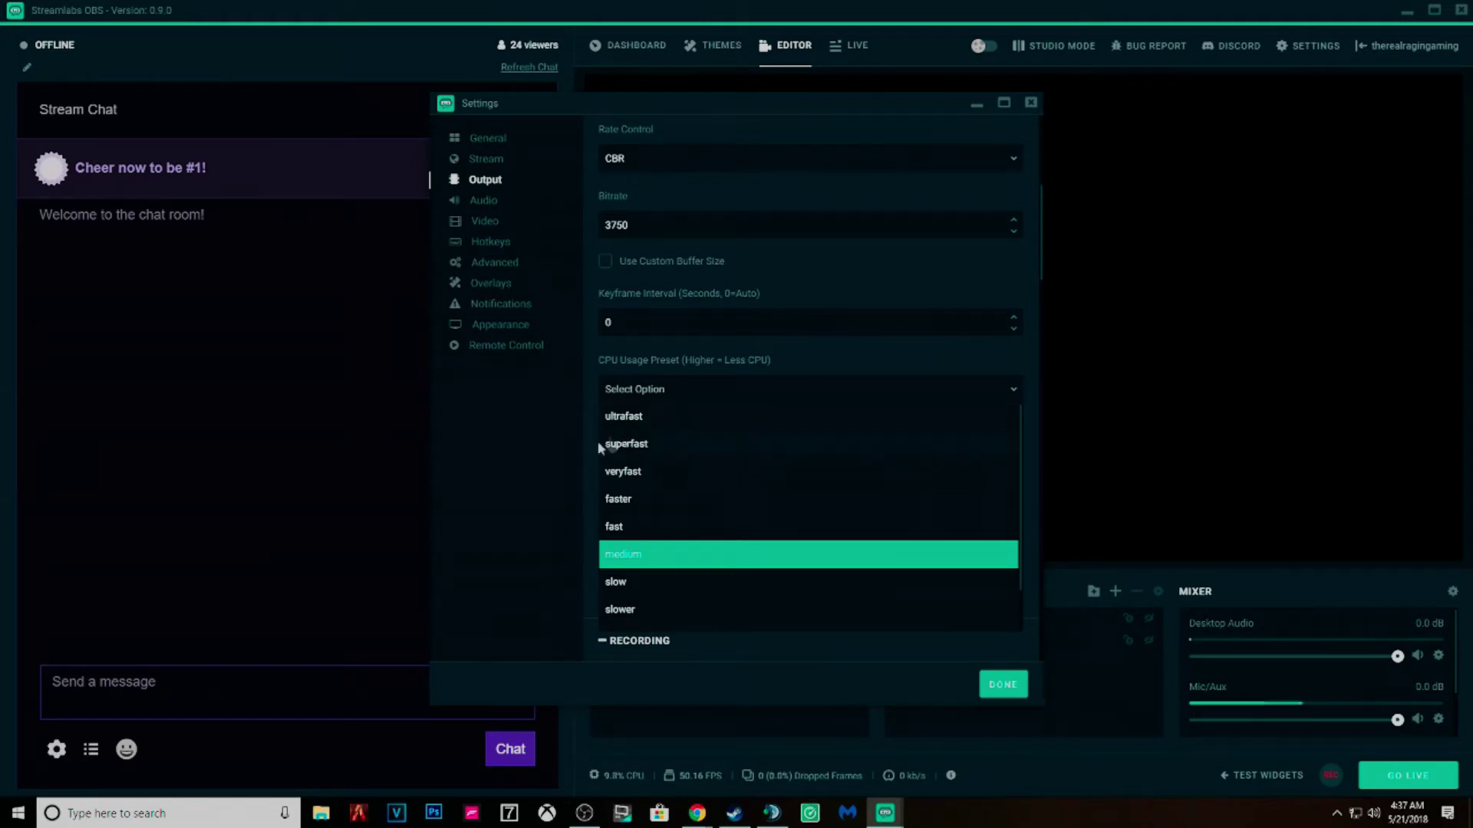
{"action": "scroll", "coordinate": [826, 470], "scroll_direction": "down", "scroll_amount": 1}
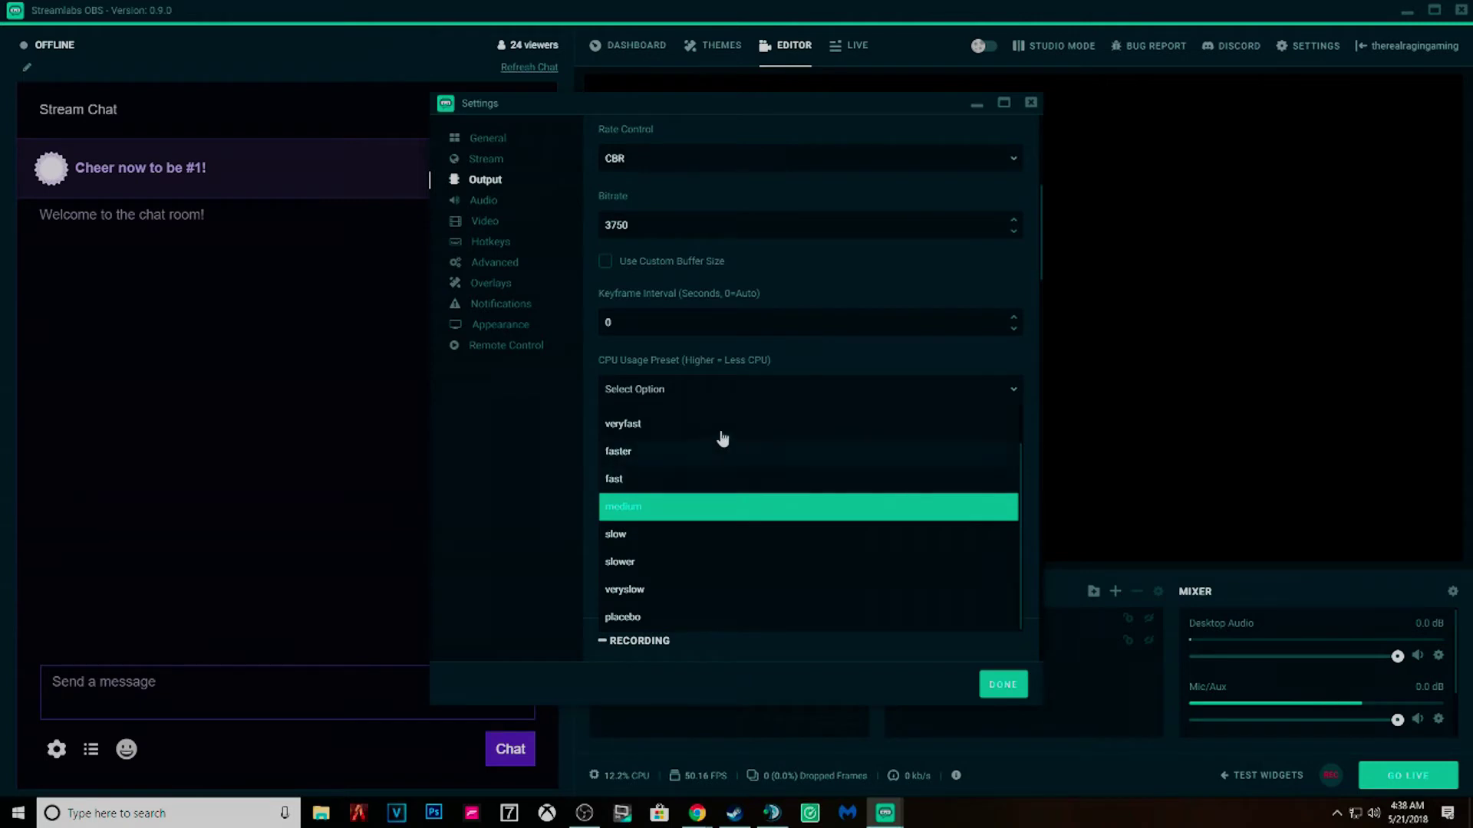
{"action": "left_click", "coordinate": [623, 507]}
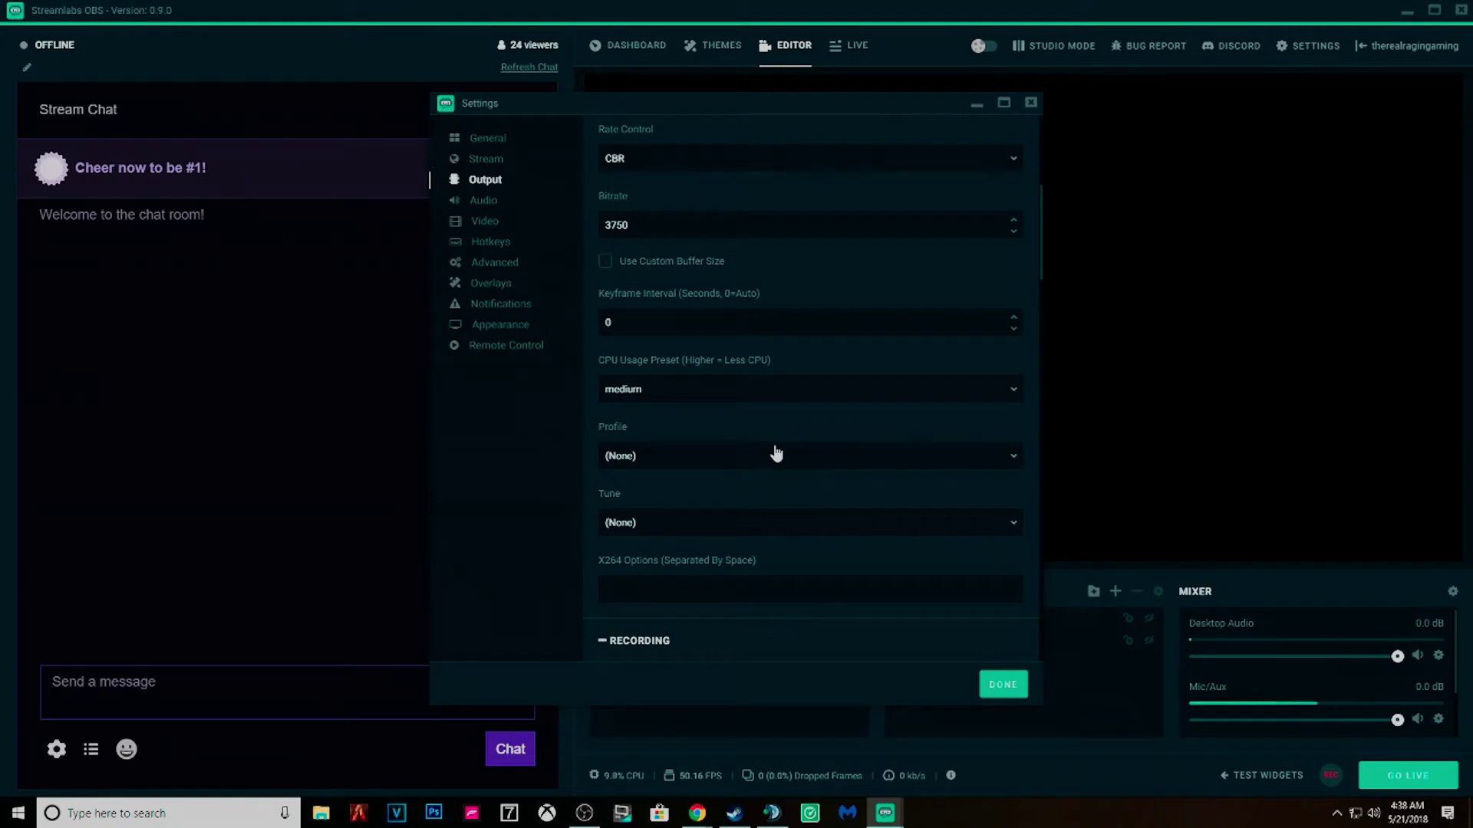
Set the recording path to the Raw Recordings folder inside Recordings on the main drive (D:).
{"action": "scroll", "coordinate": [675, 457], "scroll_direction": "down", "scroll_amount": 4}
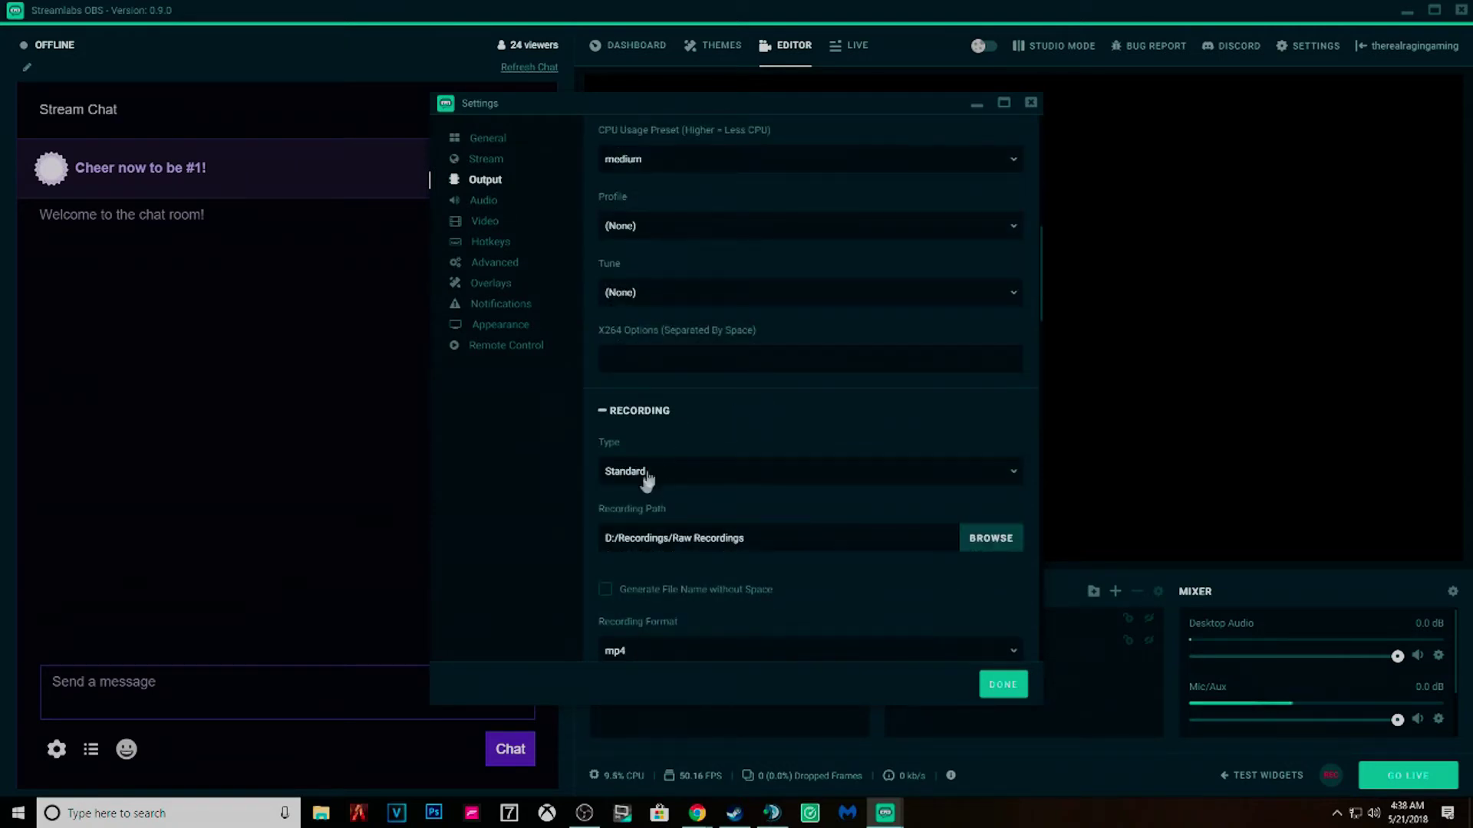
{"action": "scroll", "coordinate": [724, 495], "scroll_direction": "down", "scroll_amount": 2}
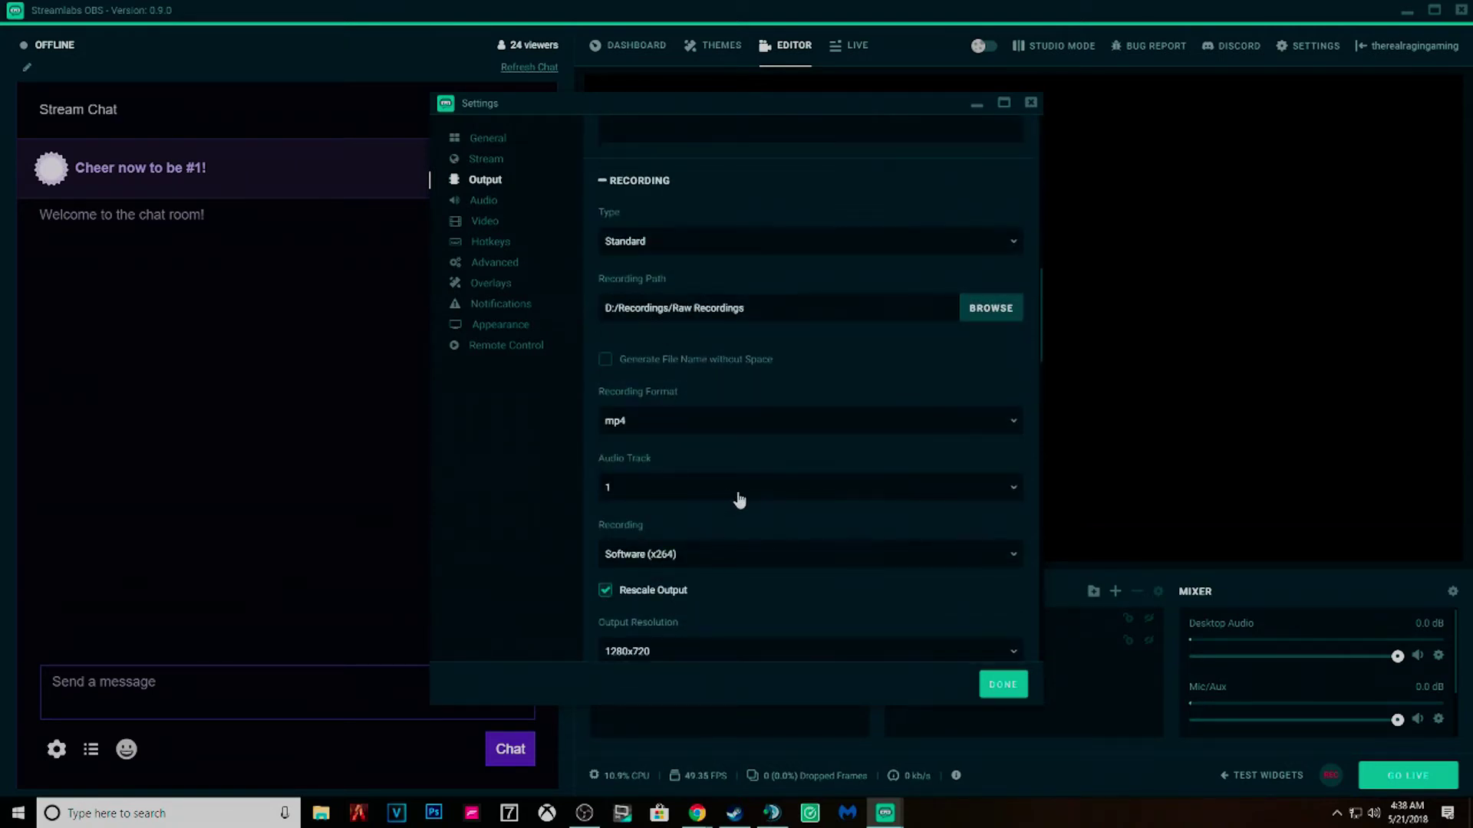
{"action": "left_click", "coordinate": [991, 310]}
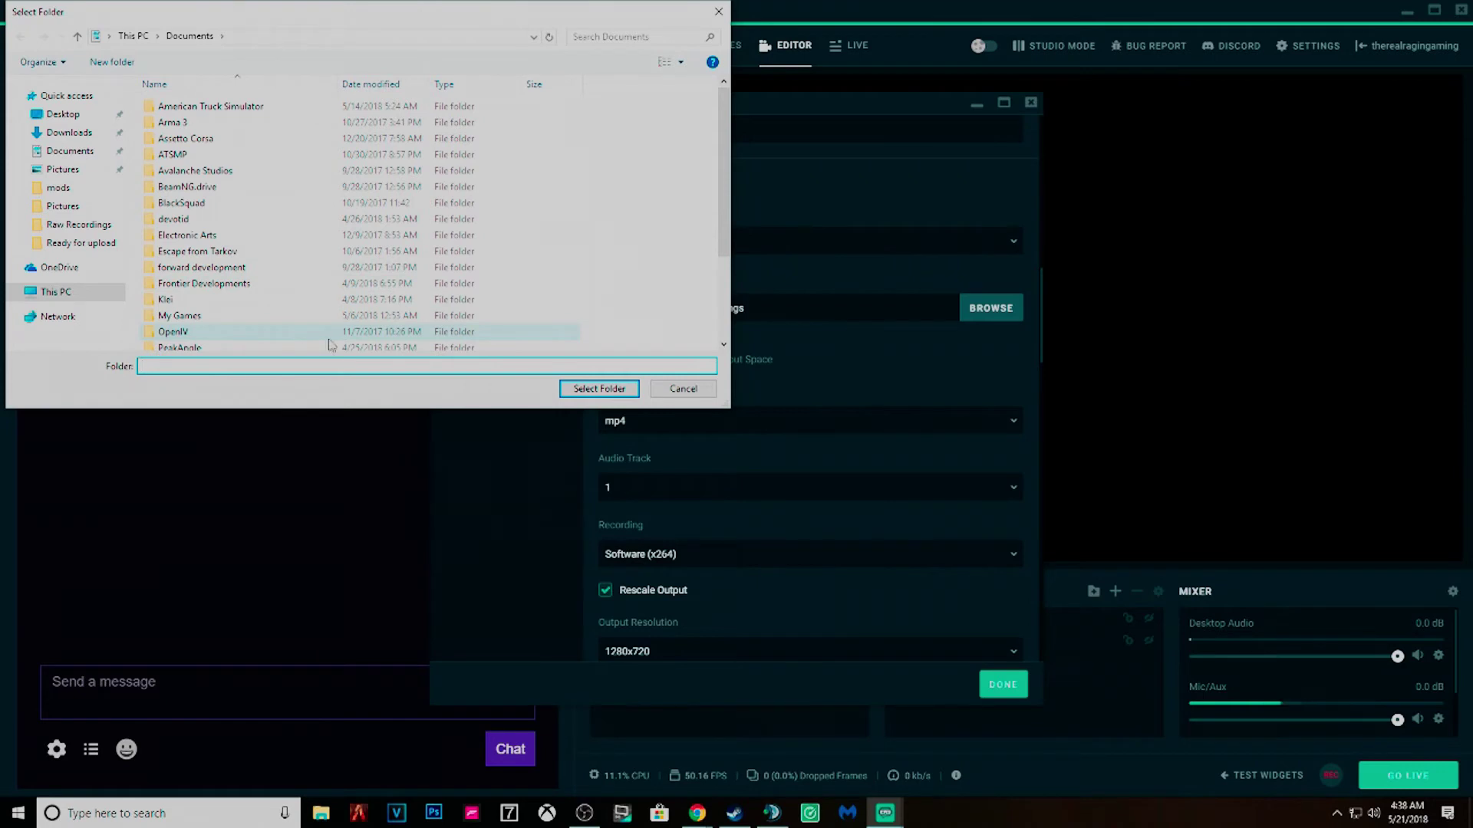
{"action": "left_click", "coordinate": [58, 292]}
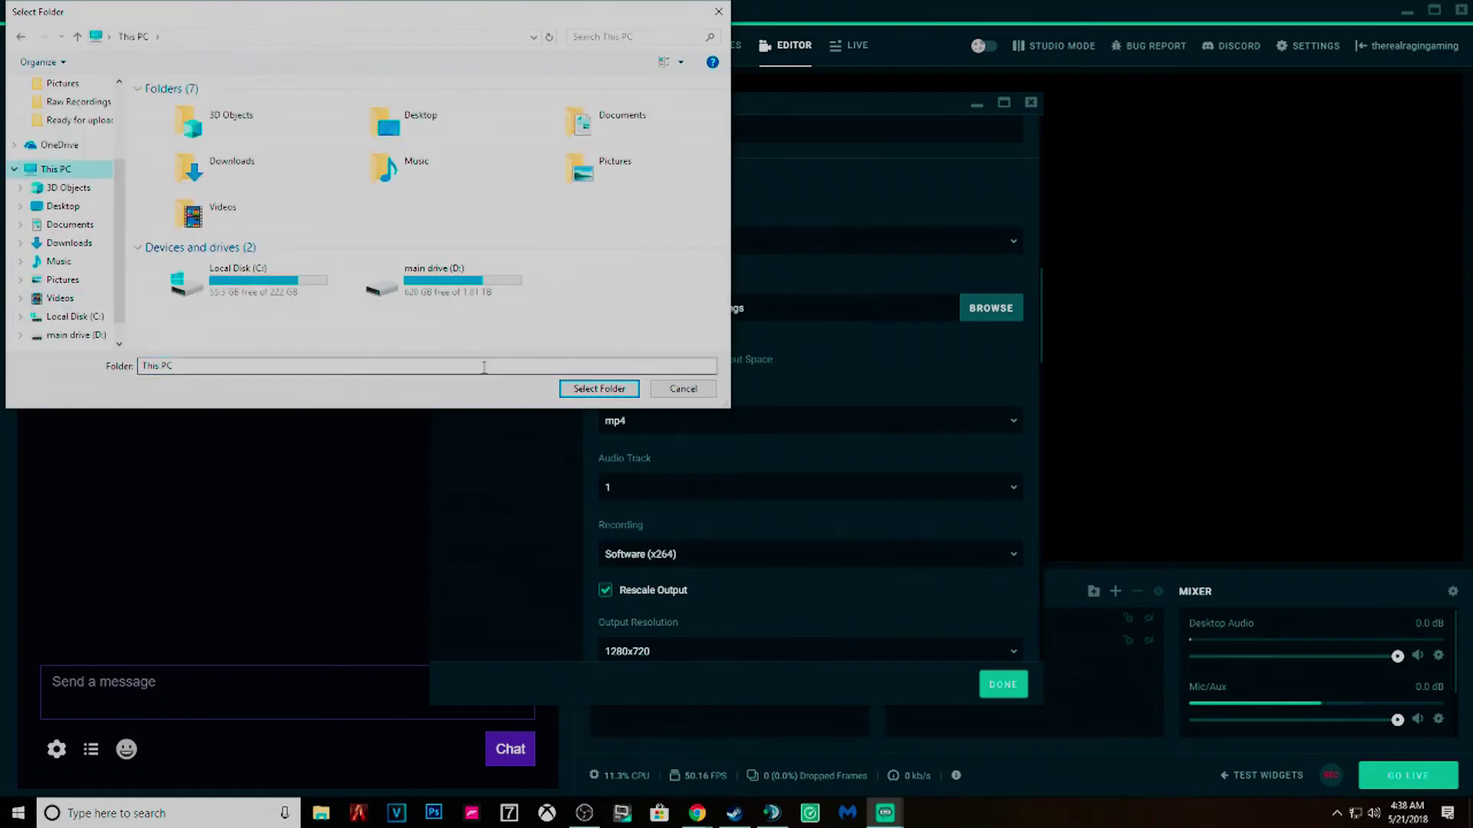
{"action": "double_click", "coordinate": [384, 285]}
{"action": "scroll", "coordinate": [346, 296], "scroll_direction": "down", "scroll_amount": 5}
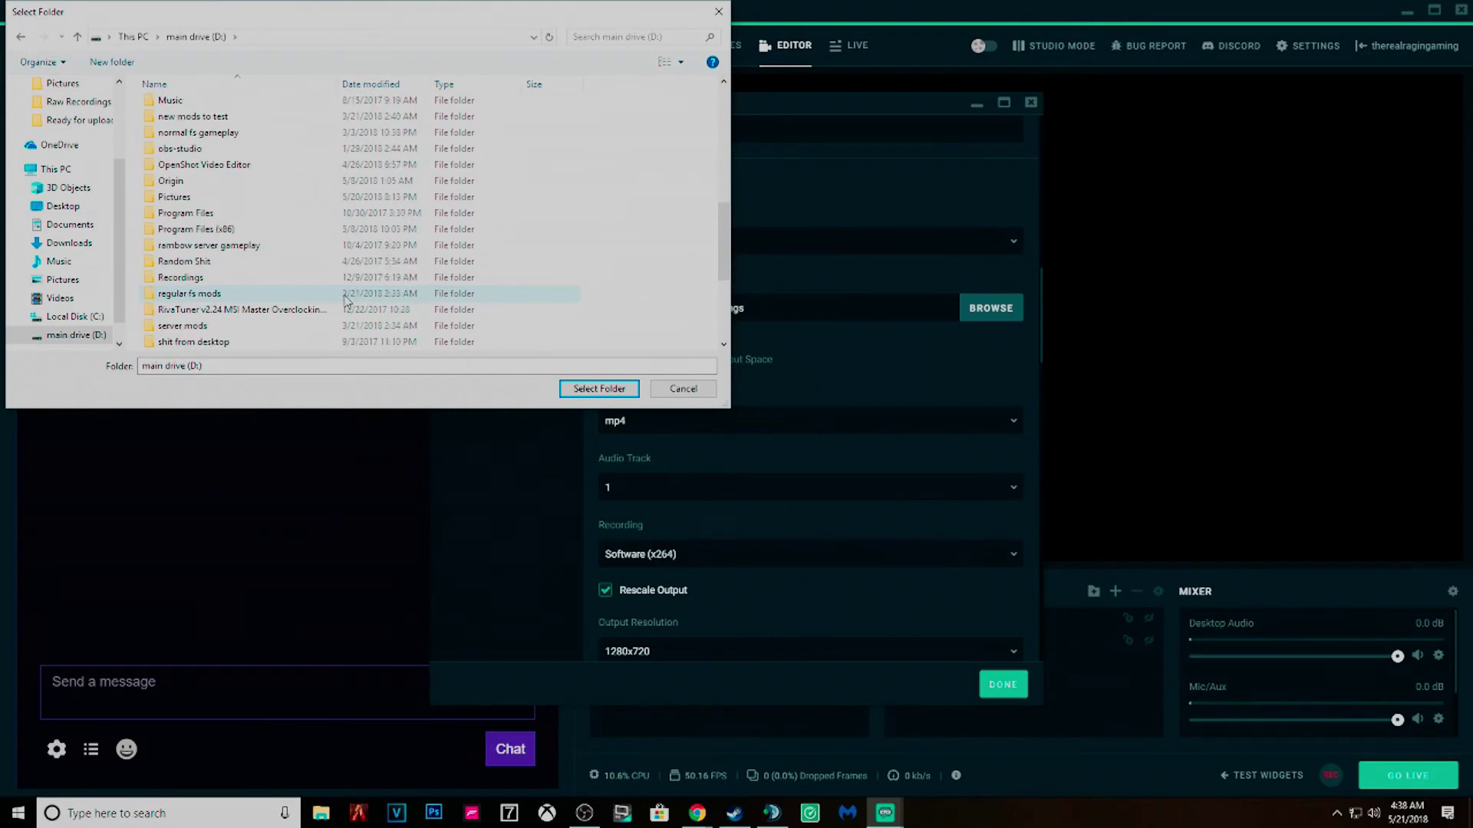
{"action": "double_click", "coordinate": [256, 281]}
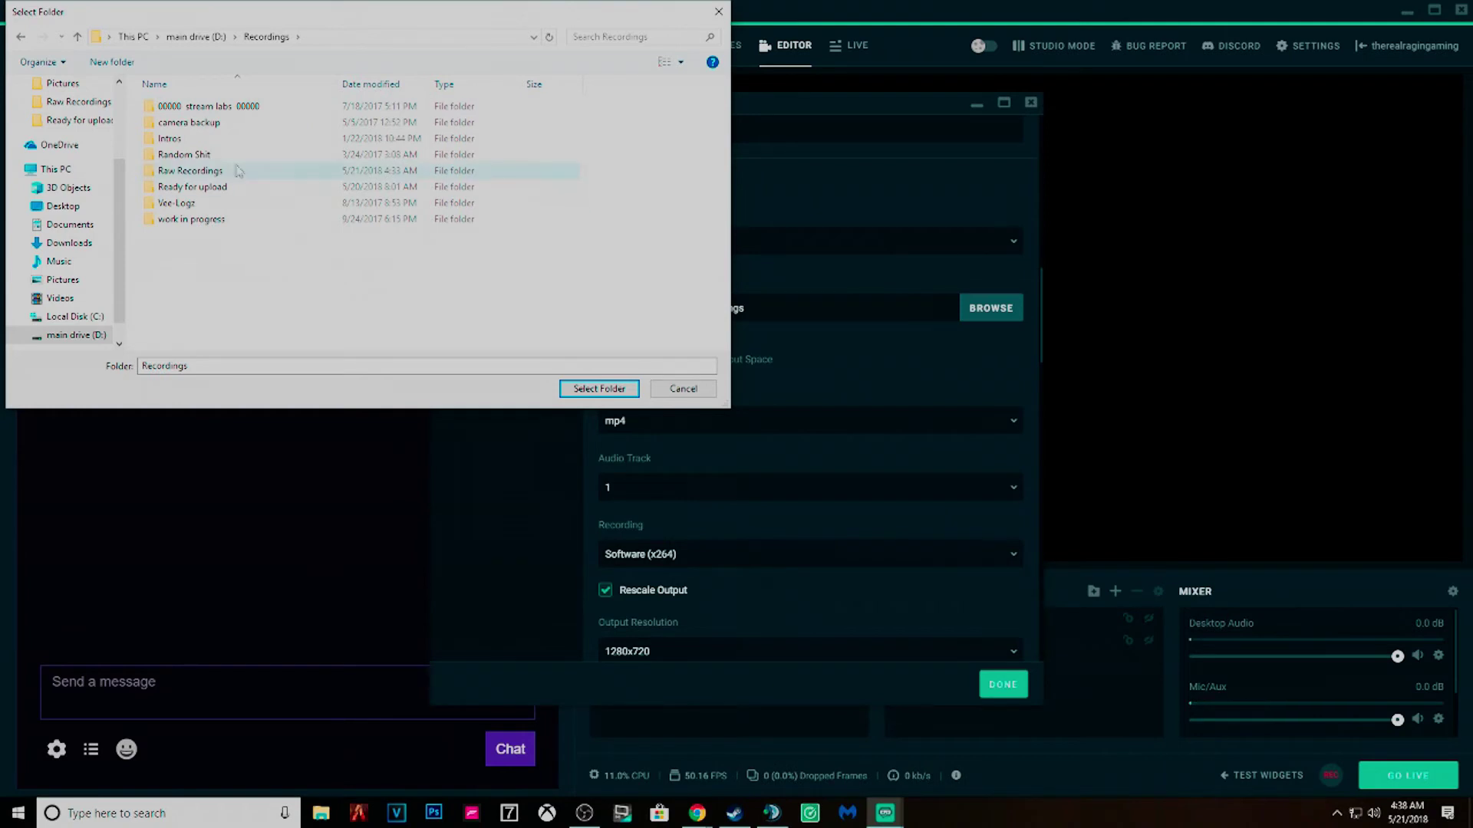
{"action": "left_click", "coordinate": [188, 142]}
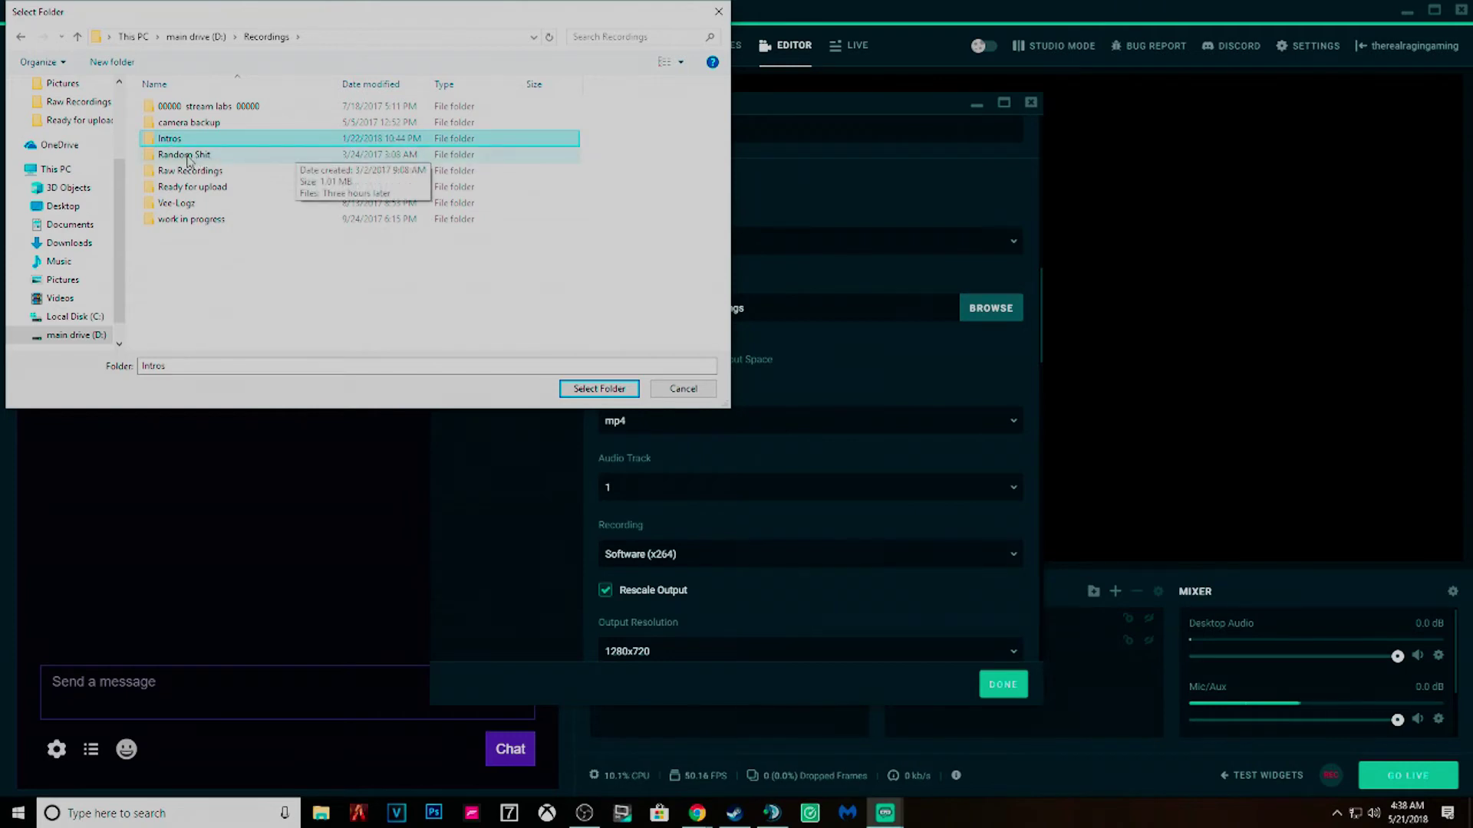
{"action": "left_click", "coordinate": [329, 154]}
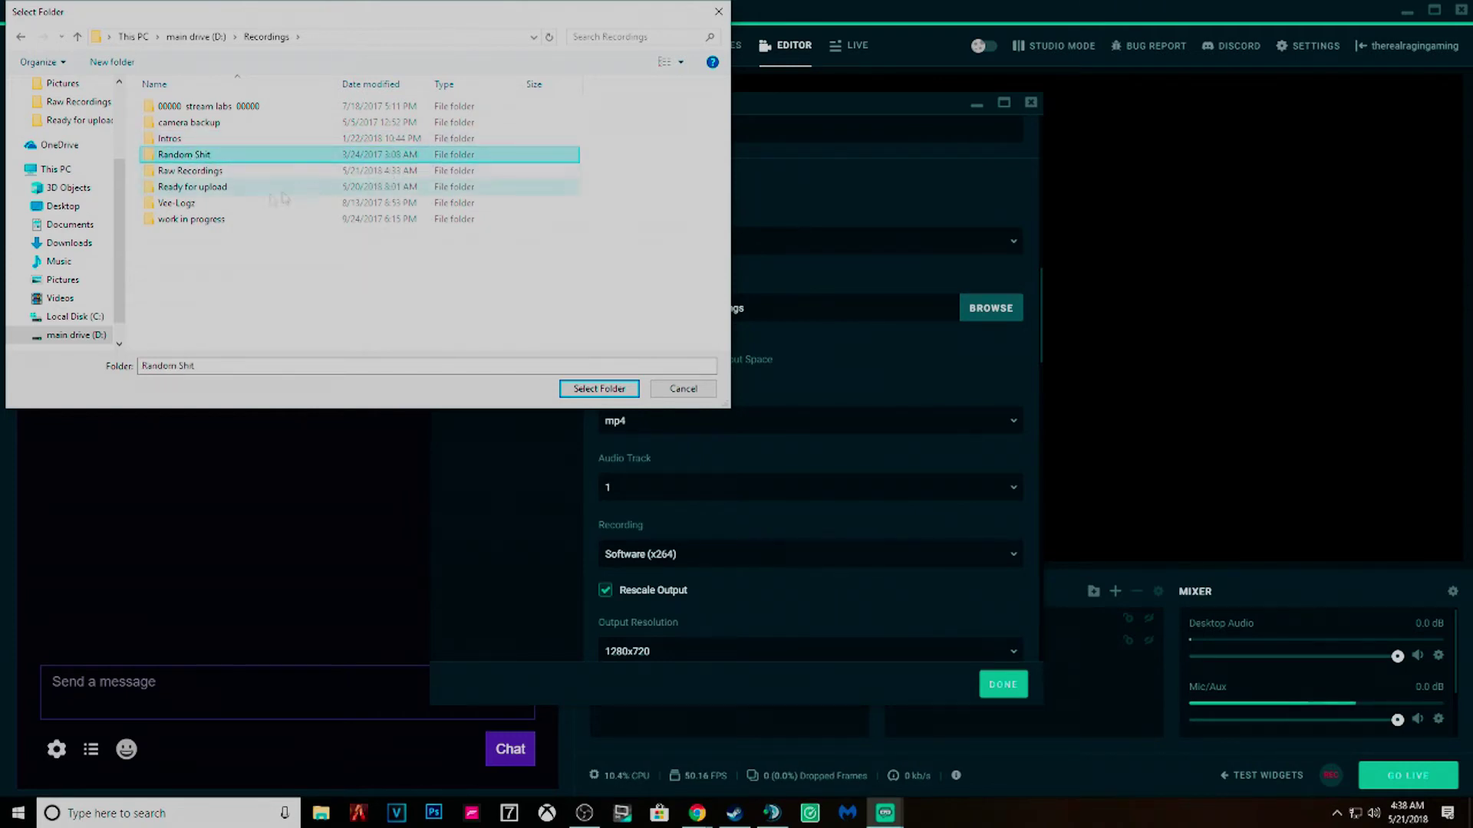
{"action": "left_click", "coordinate": [196, 174]}
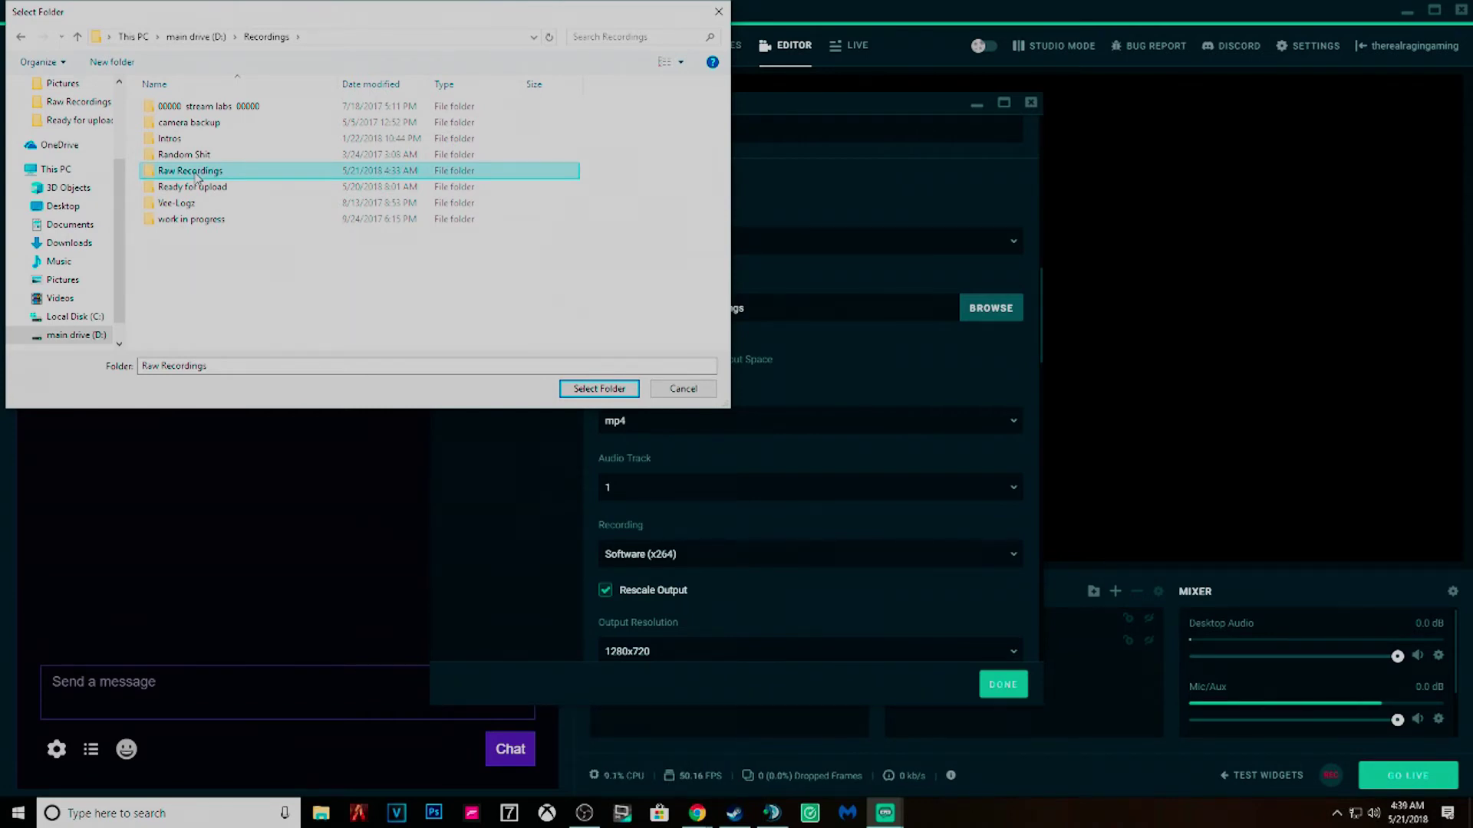
{"action": "left_click", "coordinate": [198, 188]}
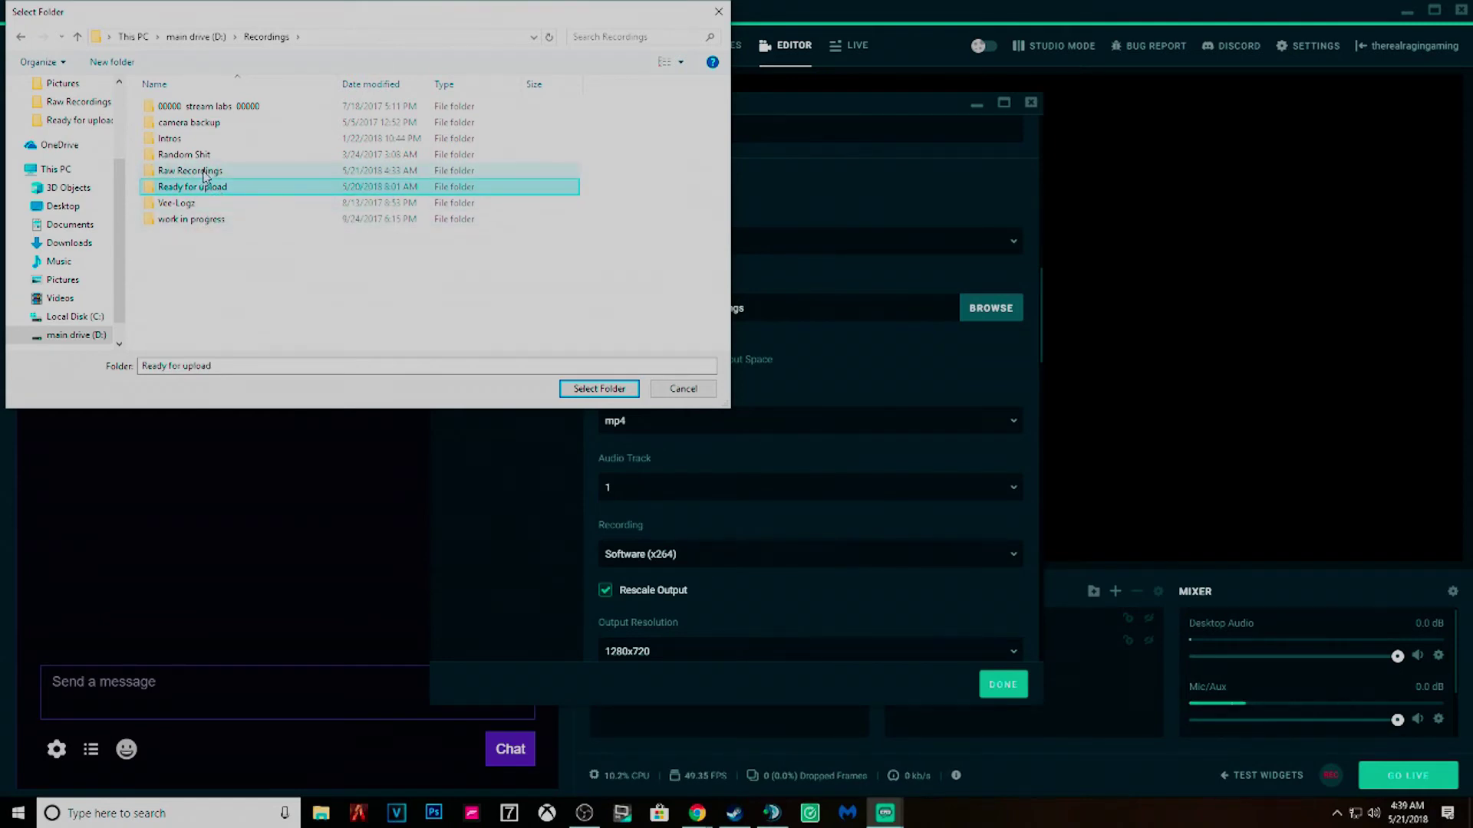
{"action": "double_click", "coordinate": [201, 171]}
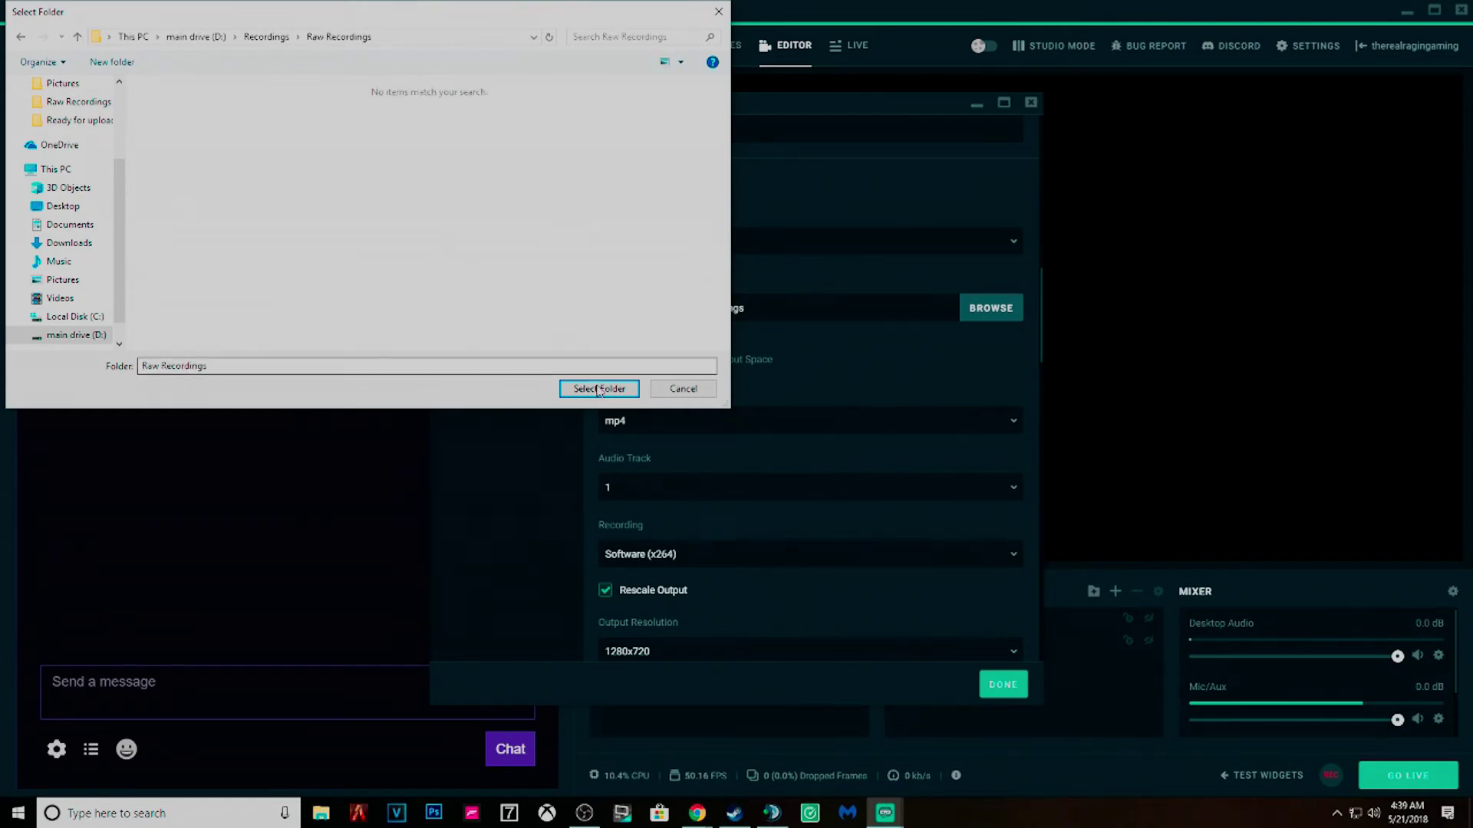
{"action": "left_click", "coordinate": [569, 391]}
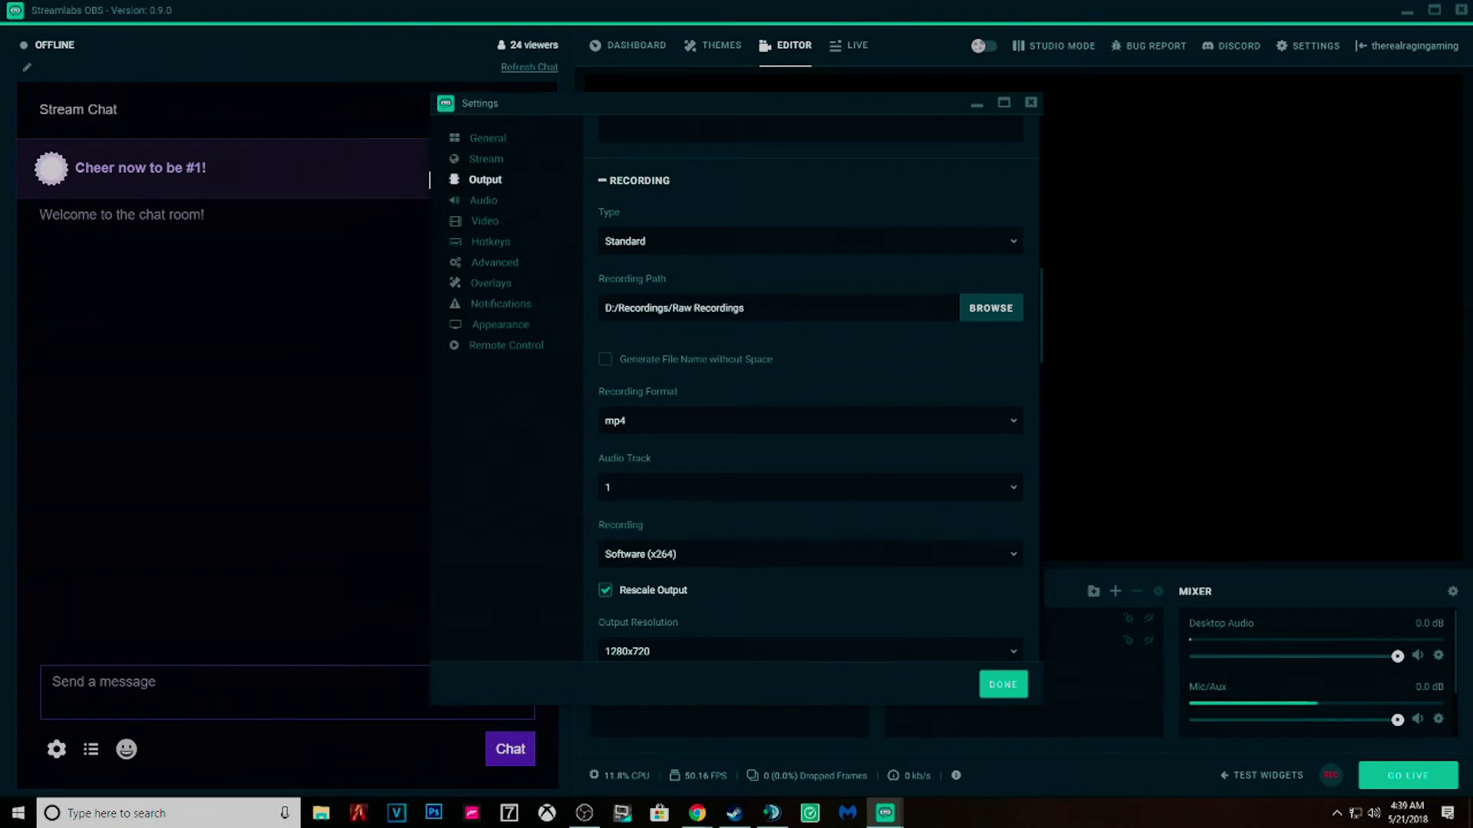
Look through the available recording formats and choose mp4 for the recordings.
{"action": "left_click", "coordinate": [694, 420]}
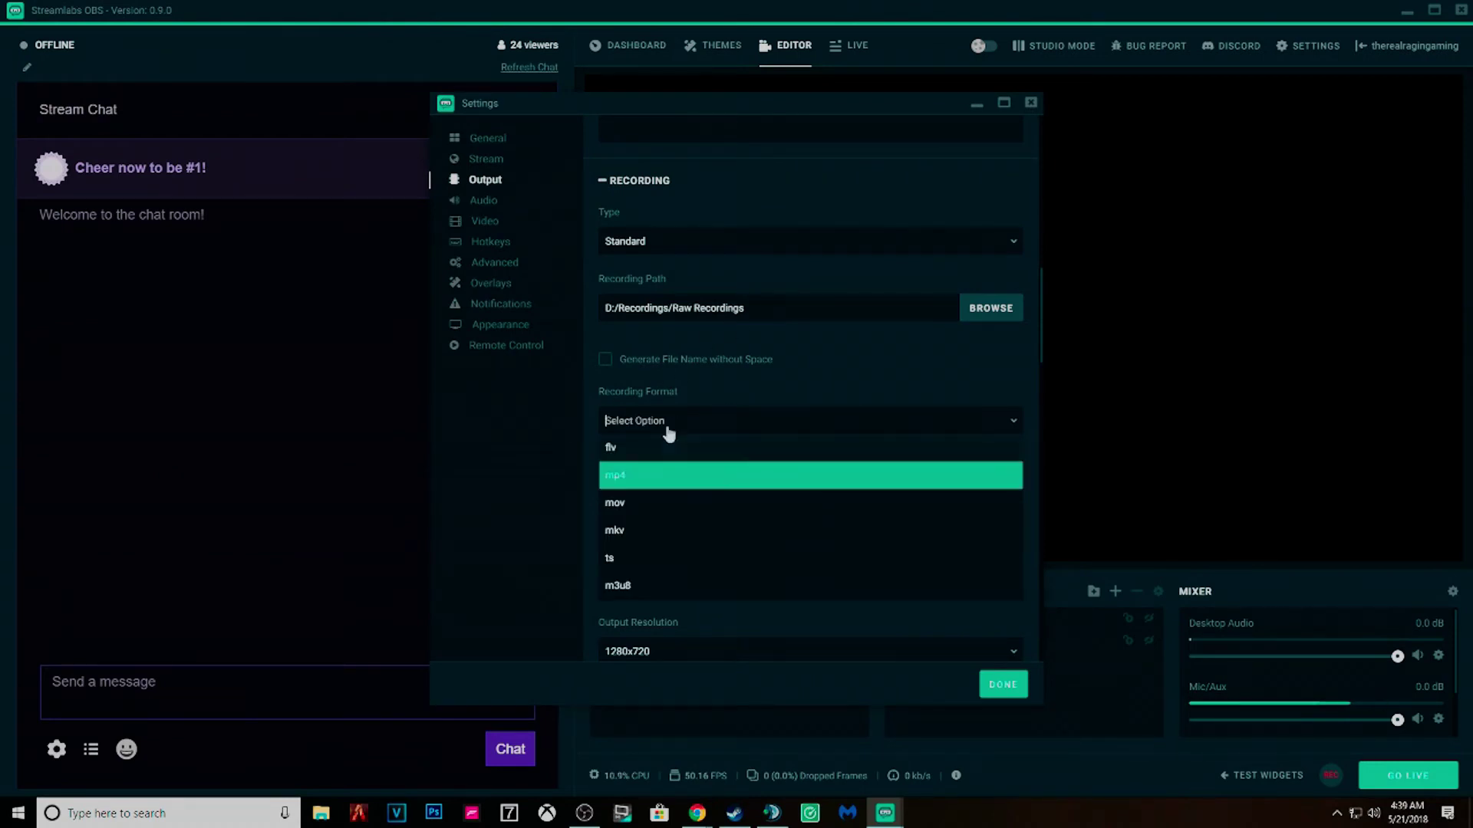
{"action": "left_click", "coordinate": [635, 478]}
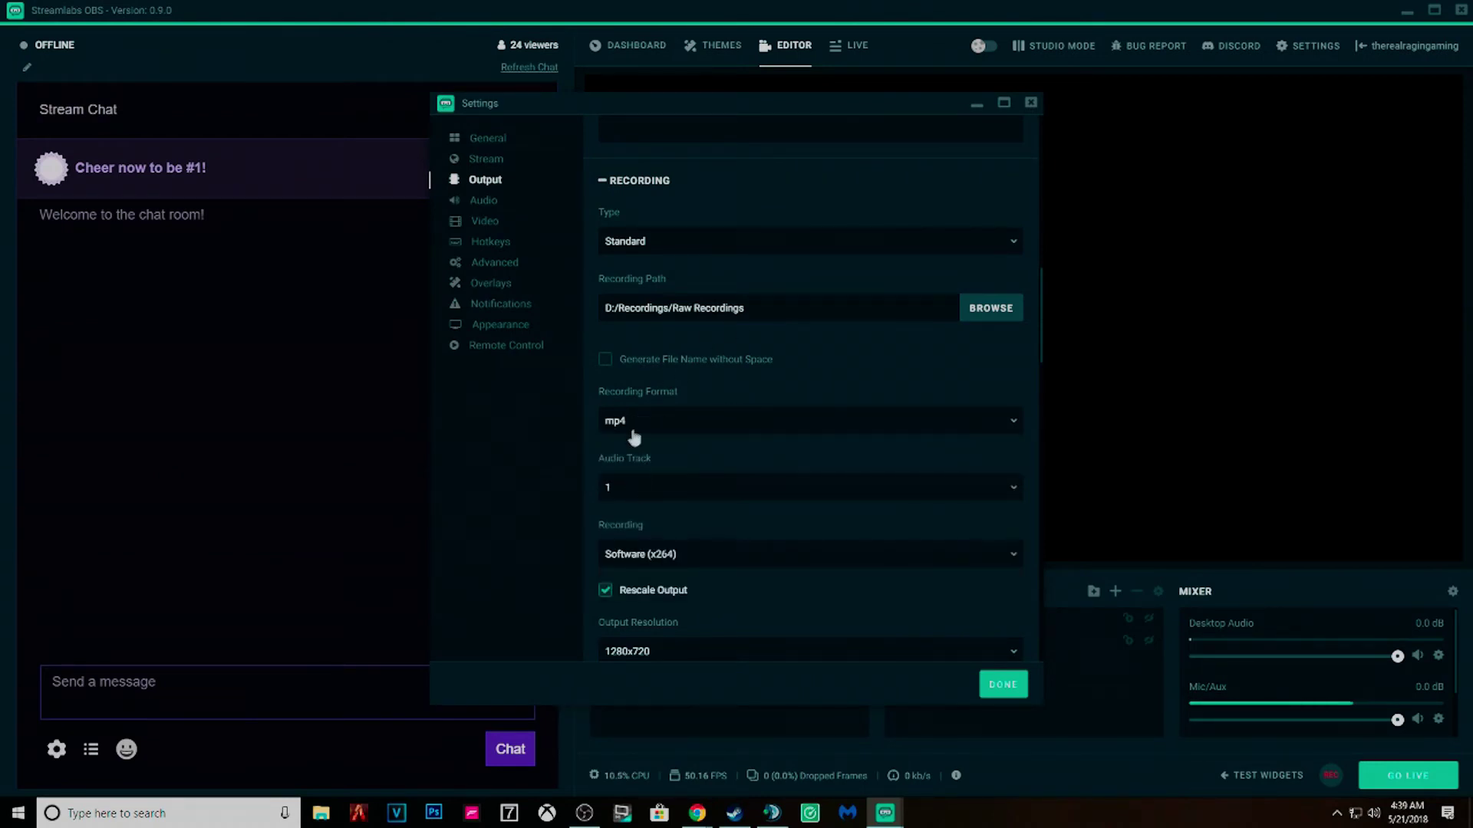
{"action": "left_click", "coordinate": [635, 426]}
{"action": "left_click", "coordinate": [578, 451]}
Review the remaining recording settings, including output resolution, rate control, bitrate and CPU usage preset, down to the first audio track.
{"action": "scroll", "coordinate": [628, 491], "scroll_direction": "down", "scroll_amount": 4}
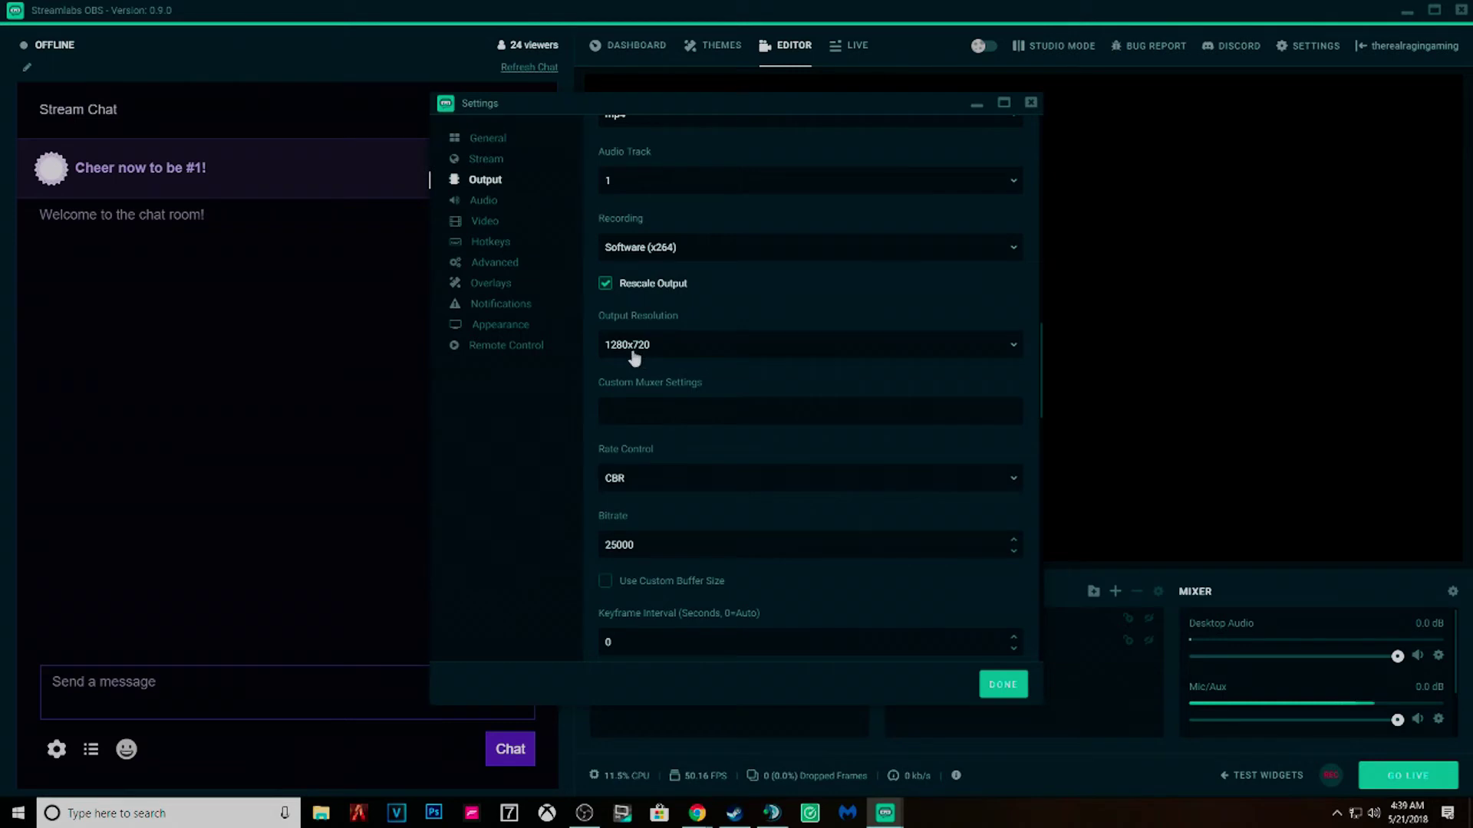
{"action": "scroll", "coordinate": [647, 476], "scroll_direction": "down", "scroll_amount": 2}
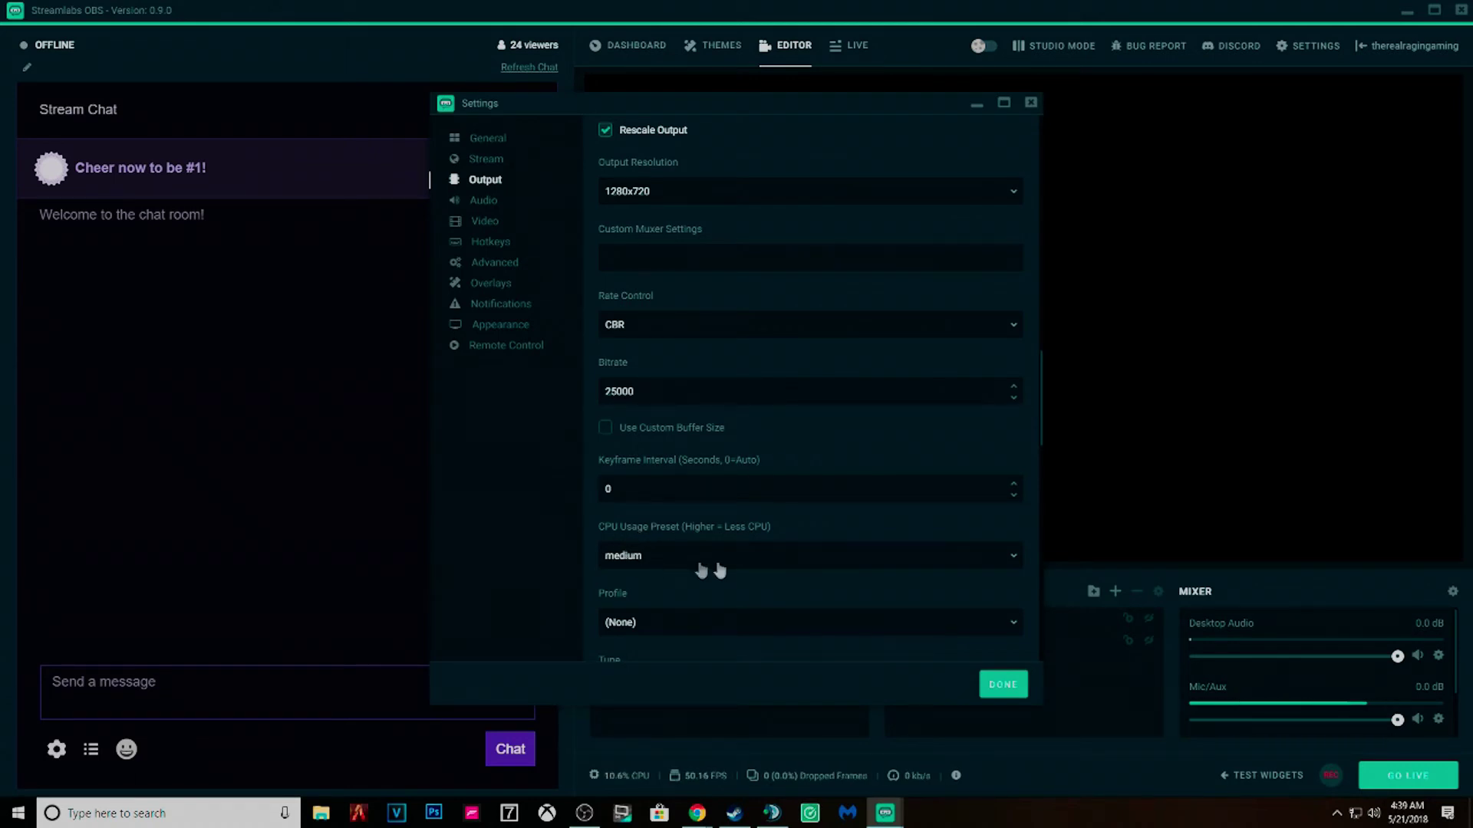
{"action": "left_click", "coordinate": [633, 391]}
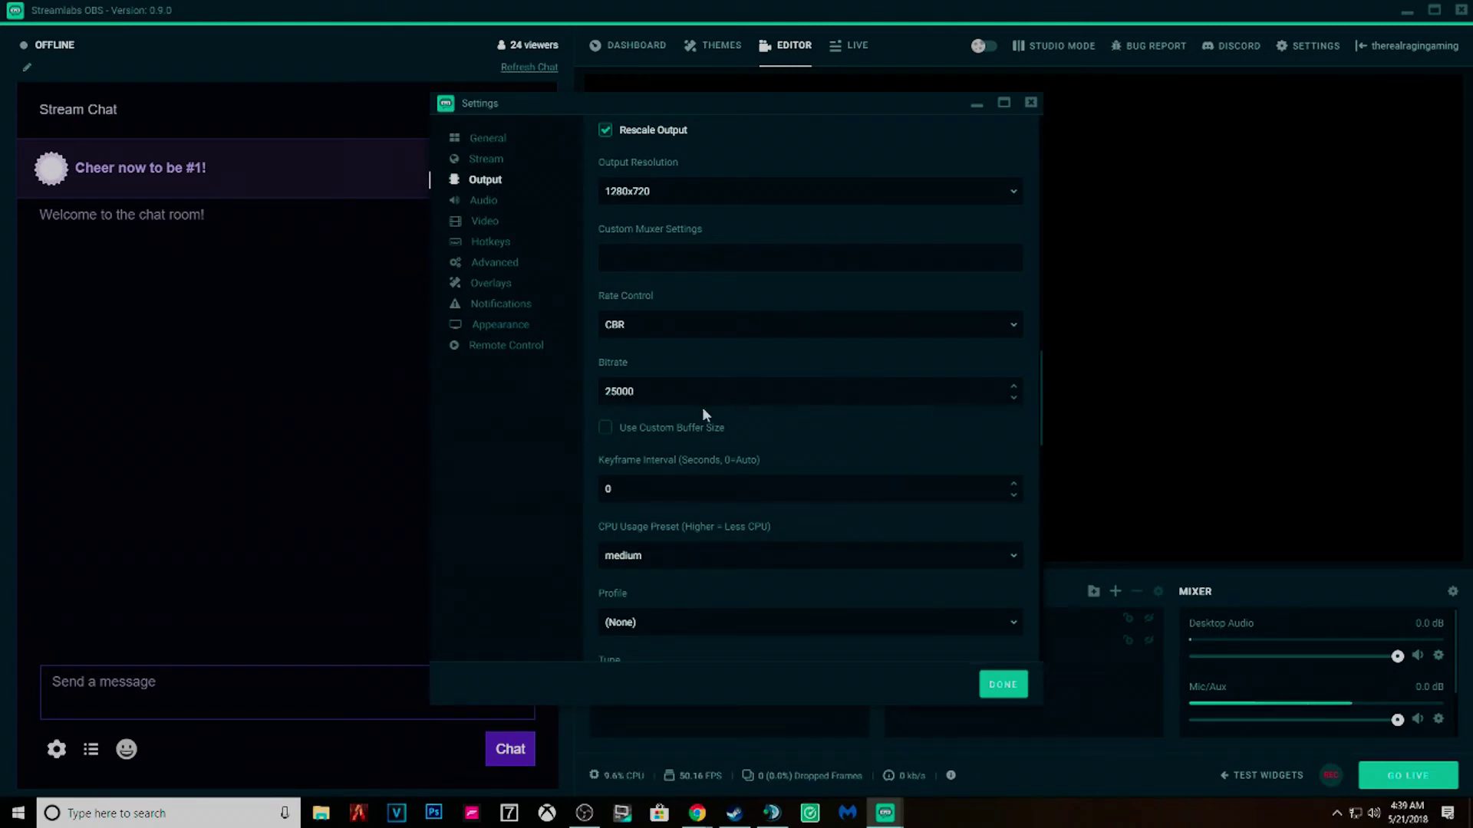
{"action": "scroll", "coordinate": [704, 415], "scroll_direction": "down", "scroll_amount": 7}
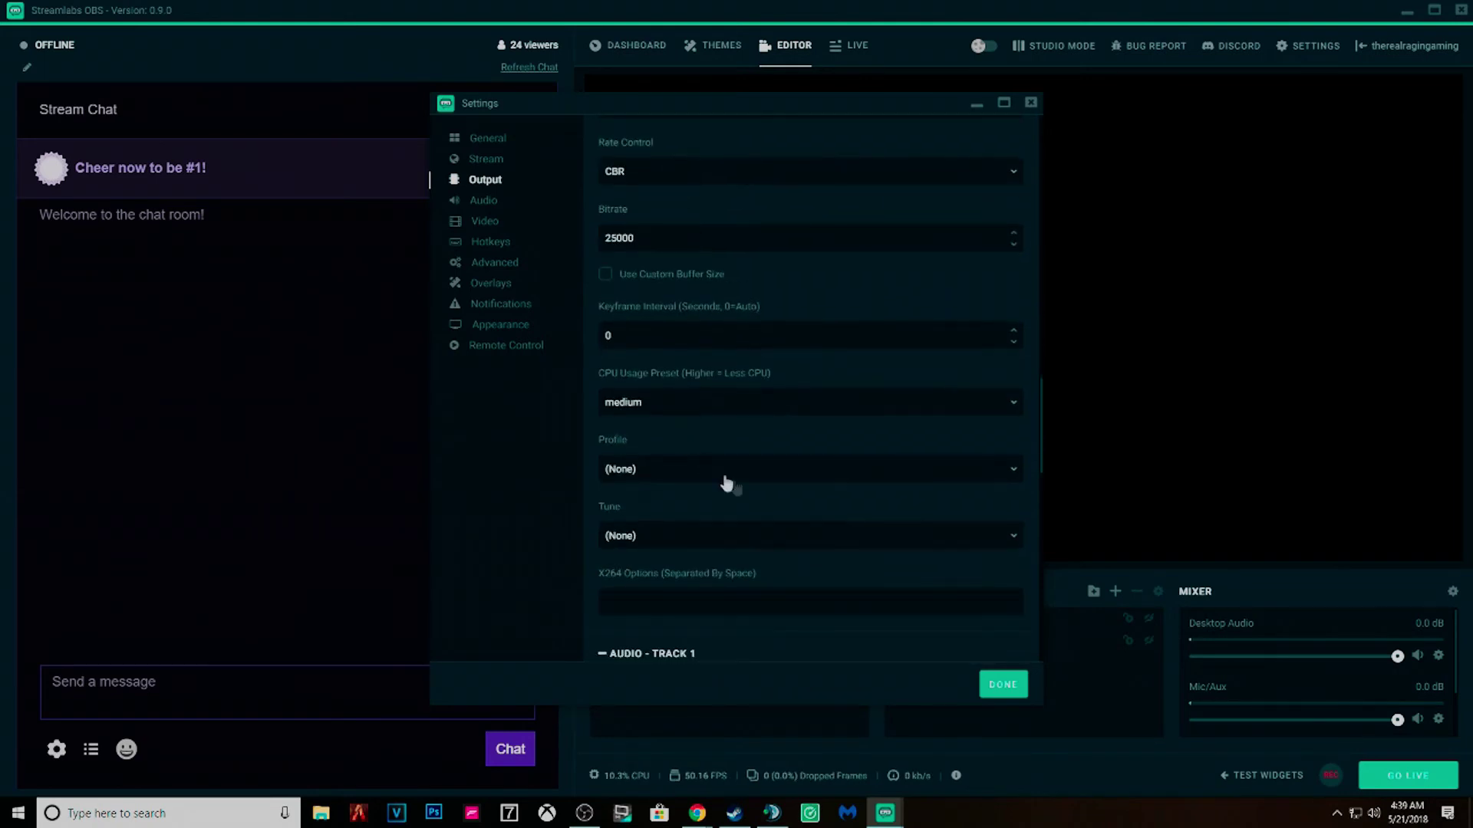
{"action": "scroll", "coordinate": [773, 482], "scroll_direction": "down", "scroll_amount": 4}
{"action": "scroll", "coordinate": [774, 482], "scroll_direction": "up", "scroll_amount": 10}
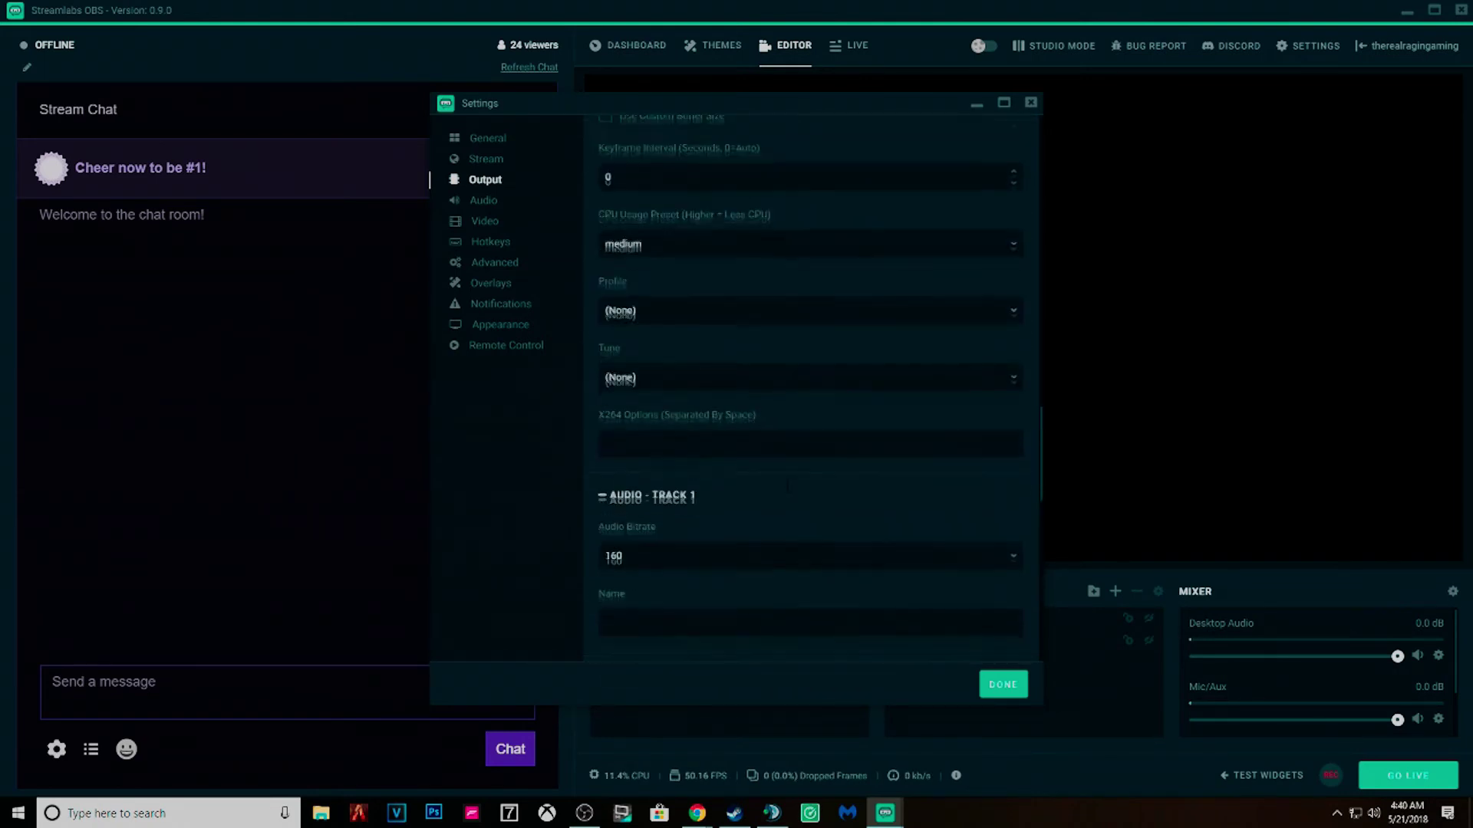
Look through the audio, video, advanced, overlays, notifications and appearance settings.
{"action": "left_click", "coordinate": [485, 203]}
{"action": "left_click", "coordinate": [491, 222]}
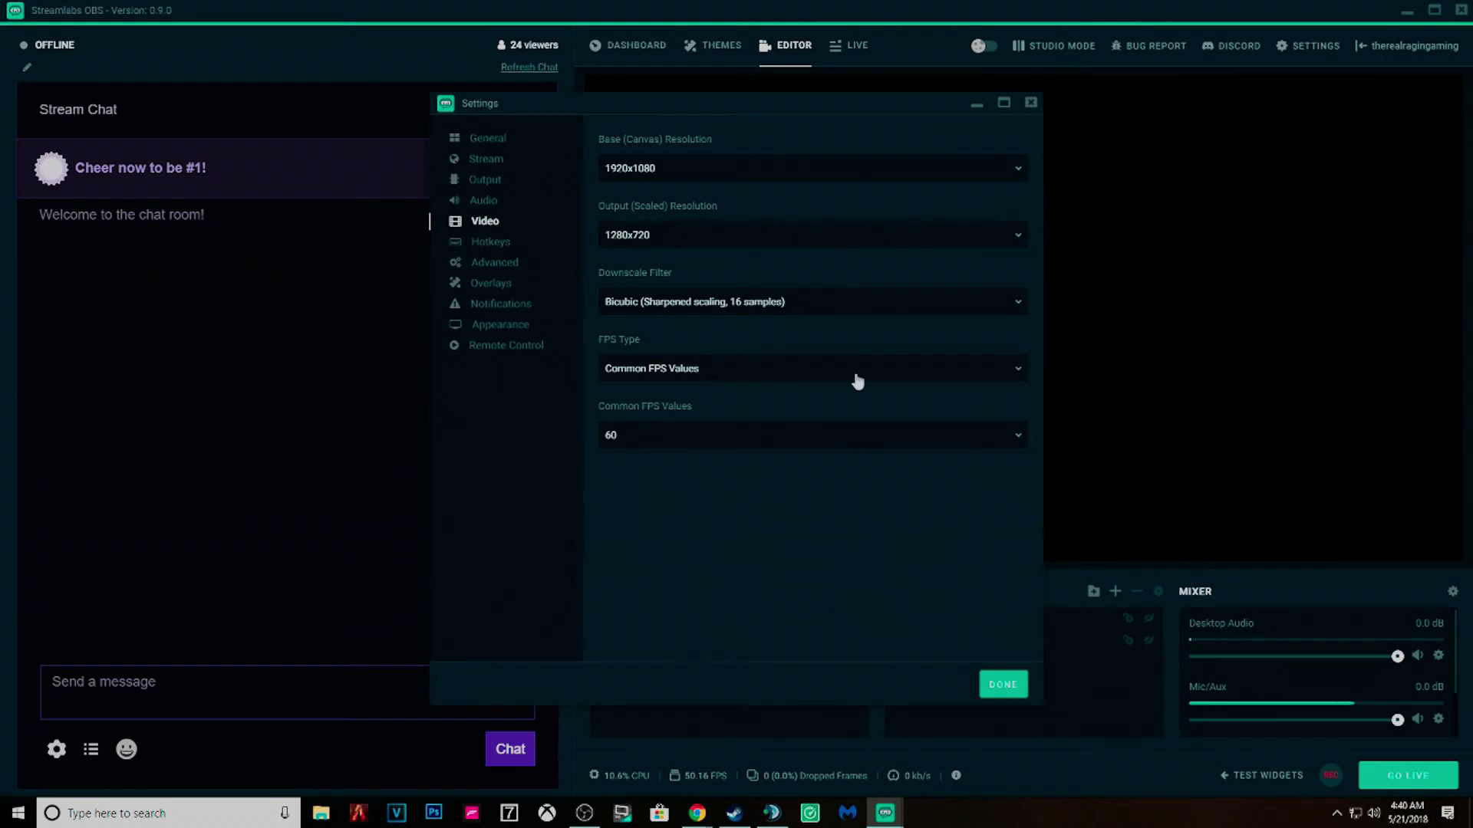
{"action": "left_click", "coordinate": [518, 263]}
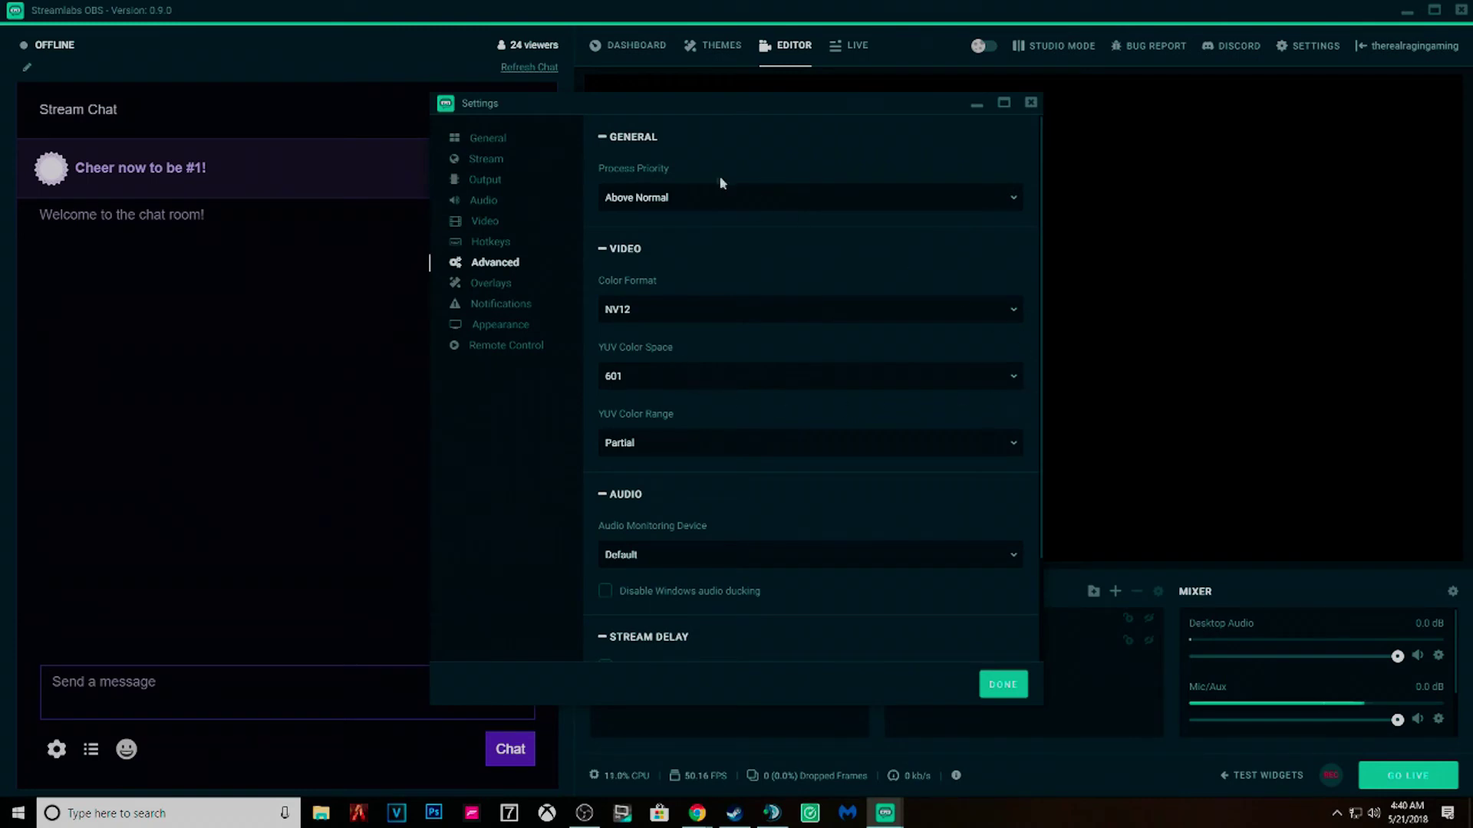
{"action": "scroll", "coordinate": [790, 371], "scroll_direction": "down", "scroll_amount": 3}
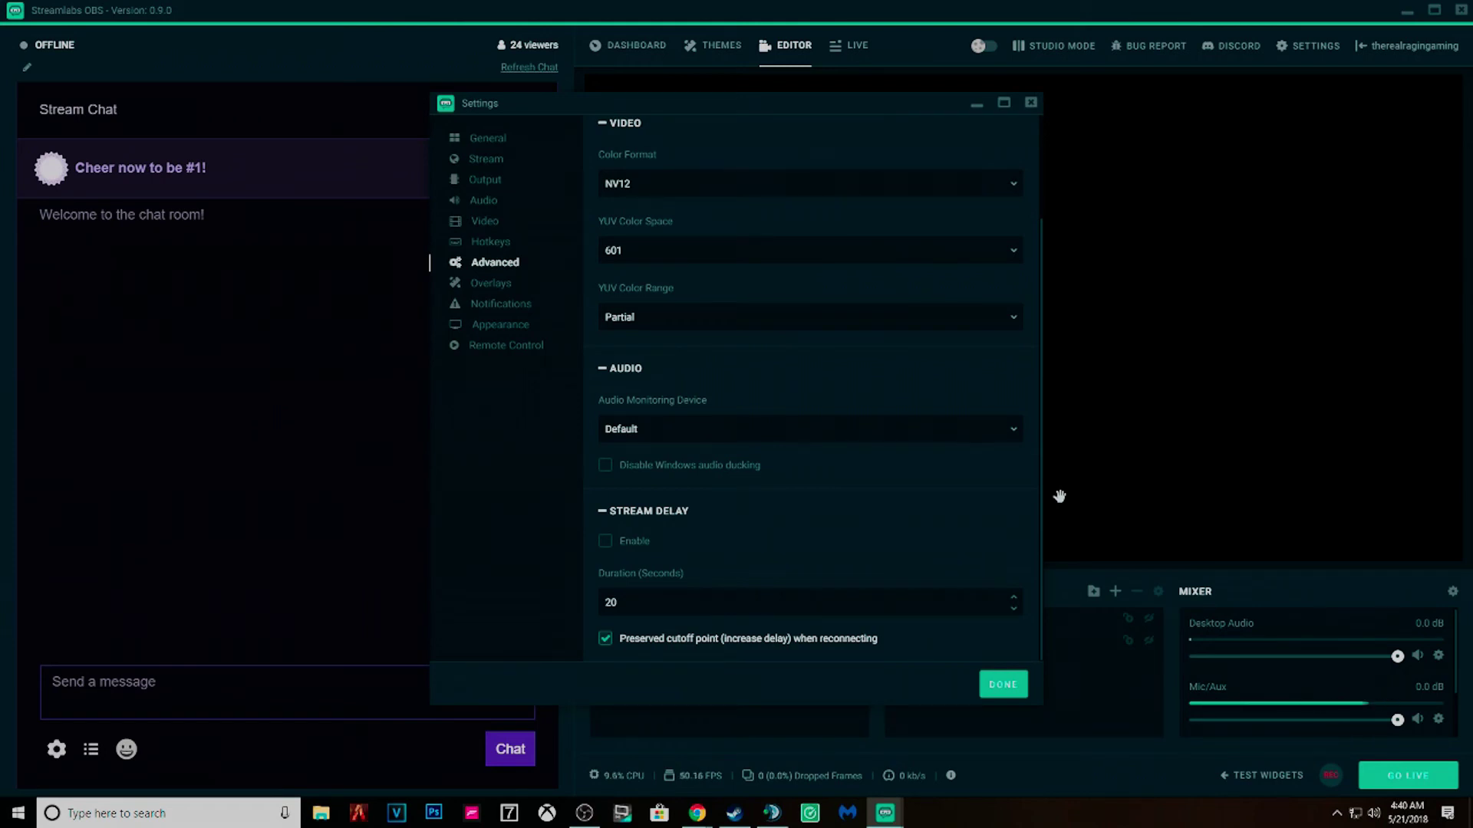
{"action": "left_click", "coordinate": [497, 290]}
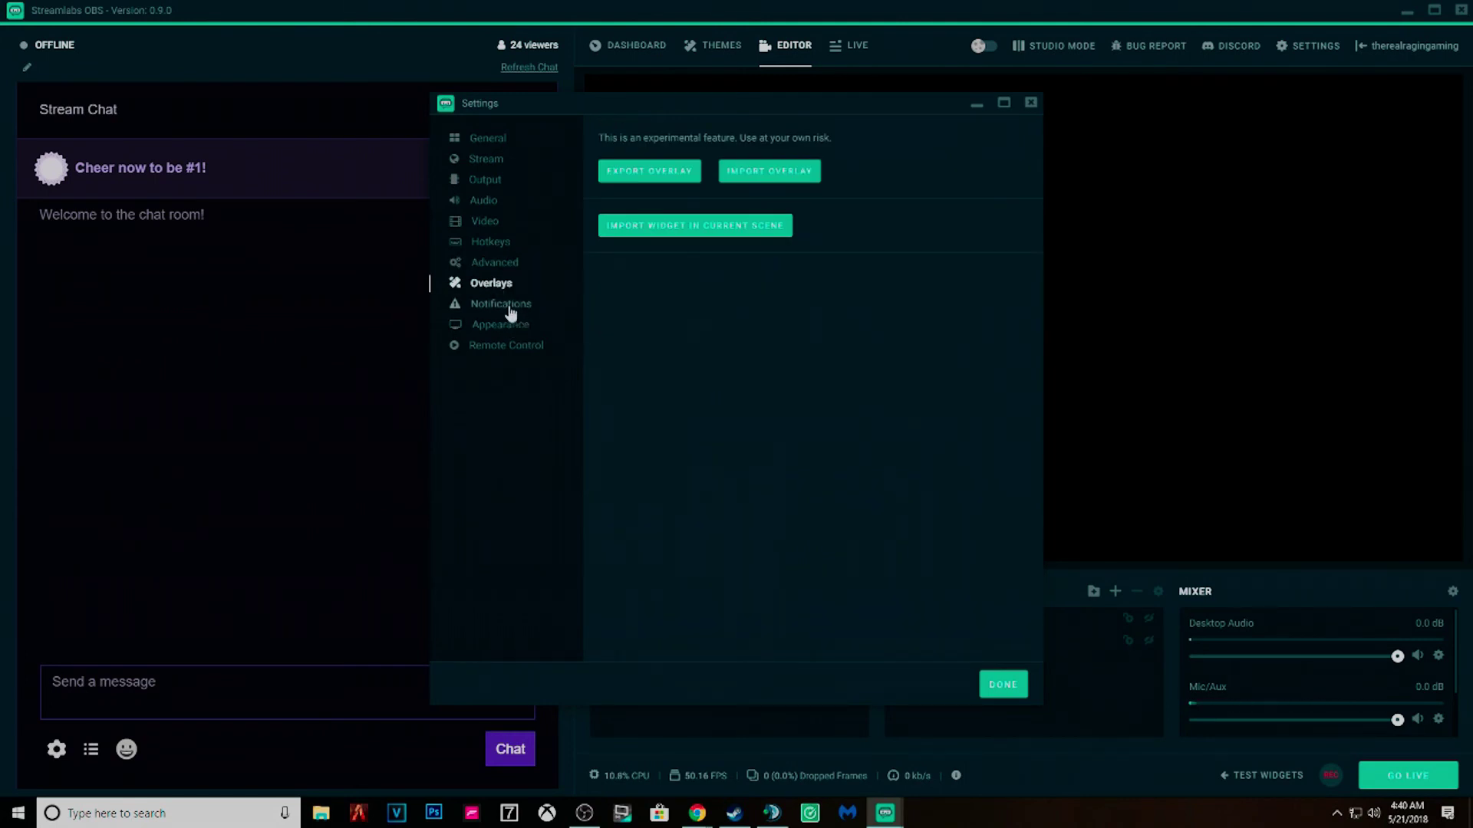
{"action": "left_click", "coordinate": [511, 310]}
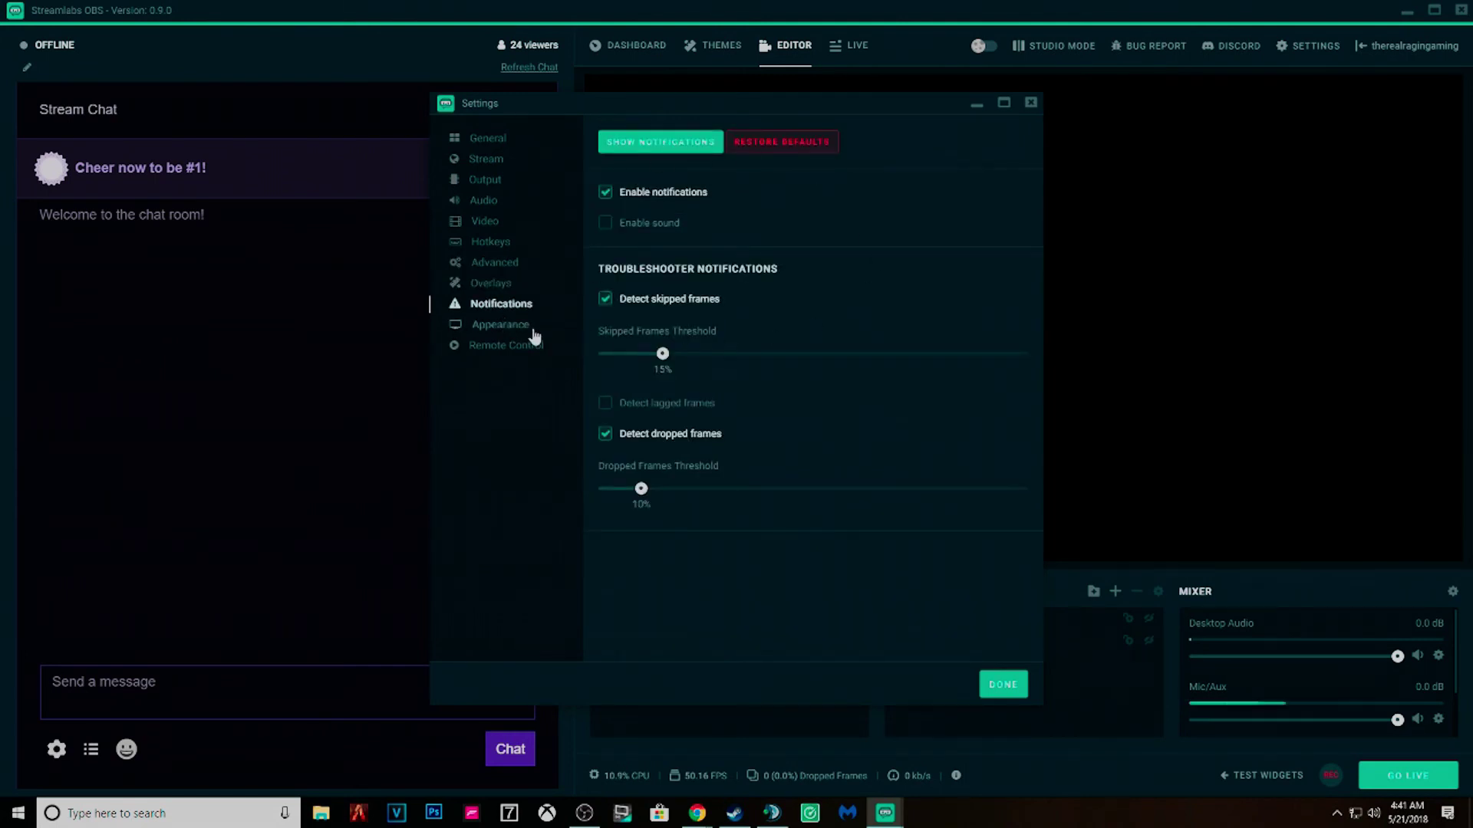
{"action": "left_click", "coordinate": [534, 330]}
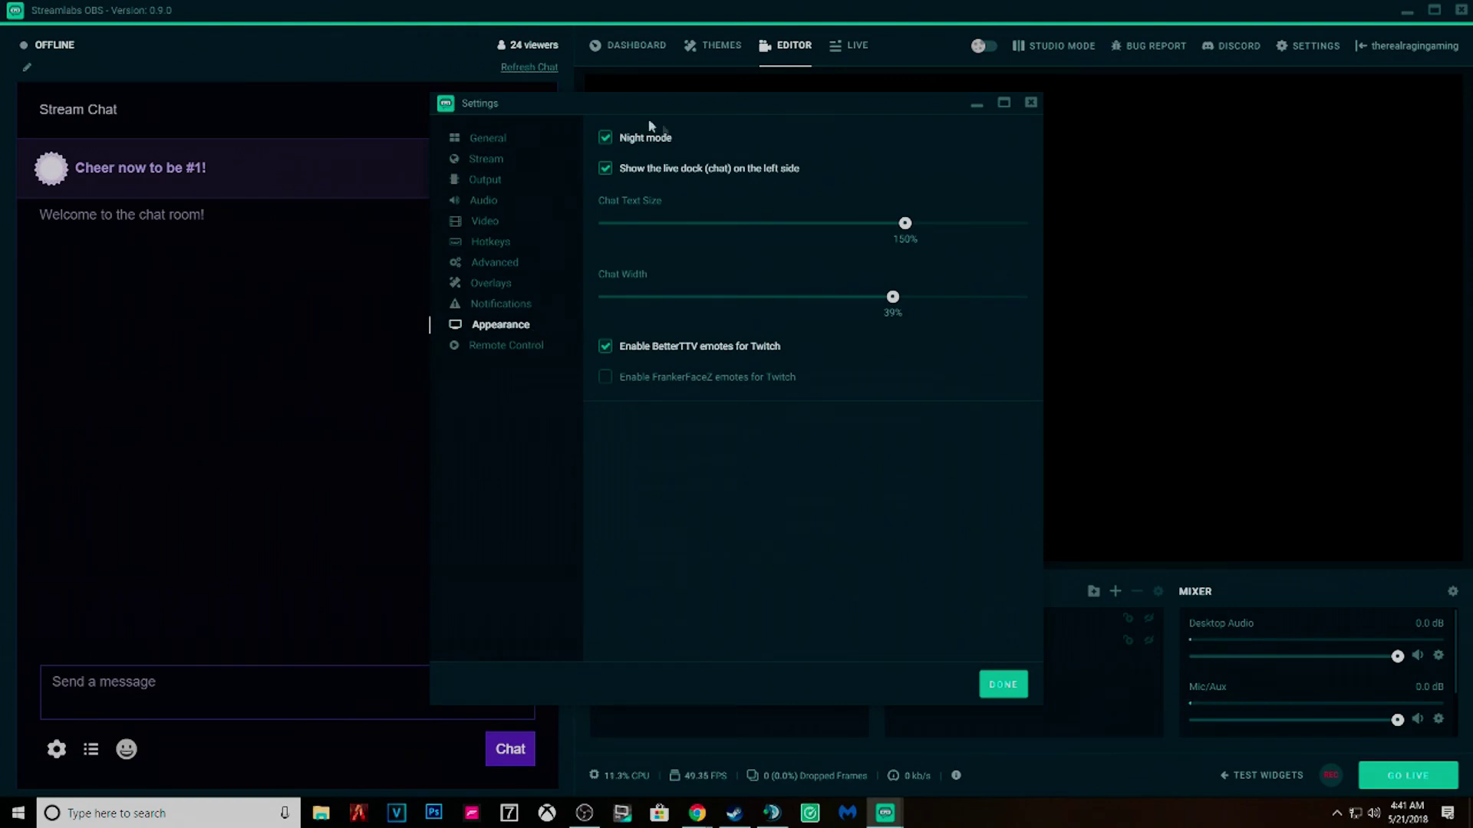
Try switching night mode off and on, both in the appearance settings and from the main window, and return to the settings.
{"action": "left_click", "coordinate": [610, 144]}
{"action": "left_click", "coordinate": [610, 144]}
{"action": "left_click", "coordinate": [610, 144]}
{"action": "left_click", "coordinate": [609, 144]}
{"action": "left_click", "coordinate": [978, 49]}
{"action": "left_click", "coordinate": [978, 49]}
{"action": "left_click", "coordinate": [978, 48]}
{"action": "left_click", "coordinate": [978, 48]}
{"action": "left_click", "coordinate": [978, 48]}
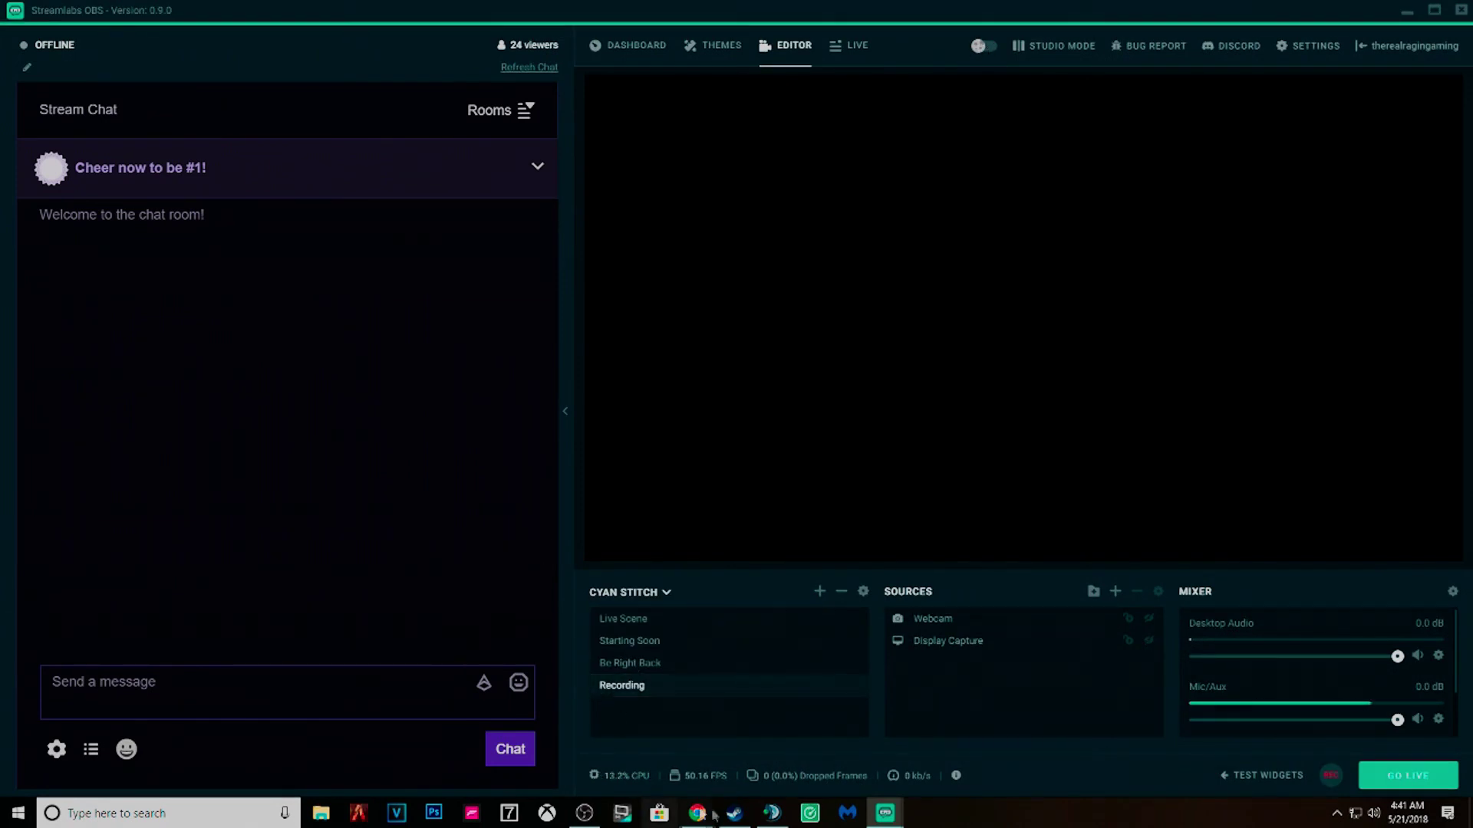
{"action": "mouse_move", "coordinate": [885, 813]}
{"action": "left_click", "coordinate": [972, 740]}
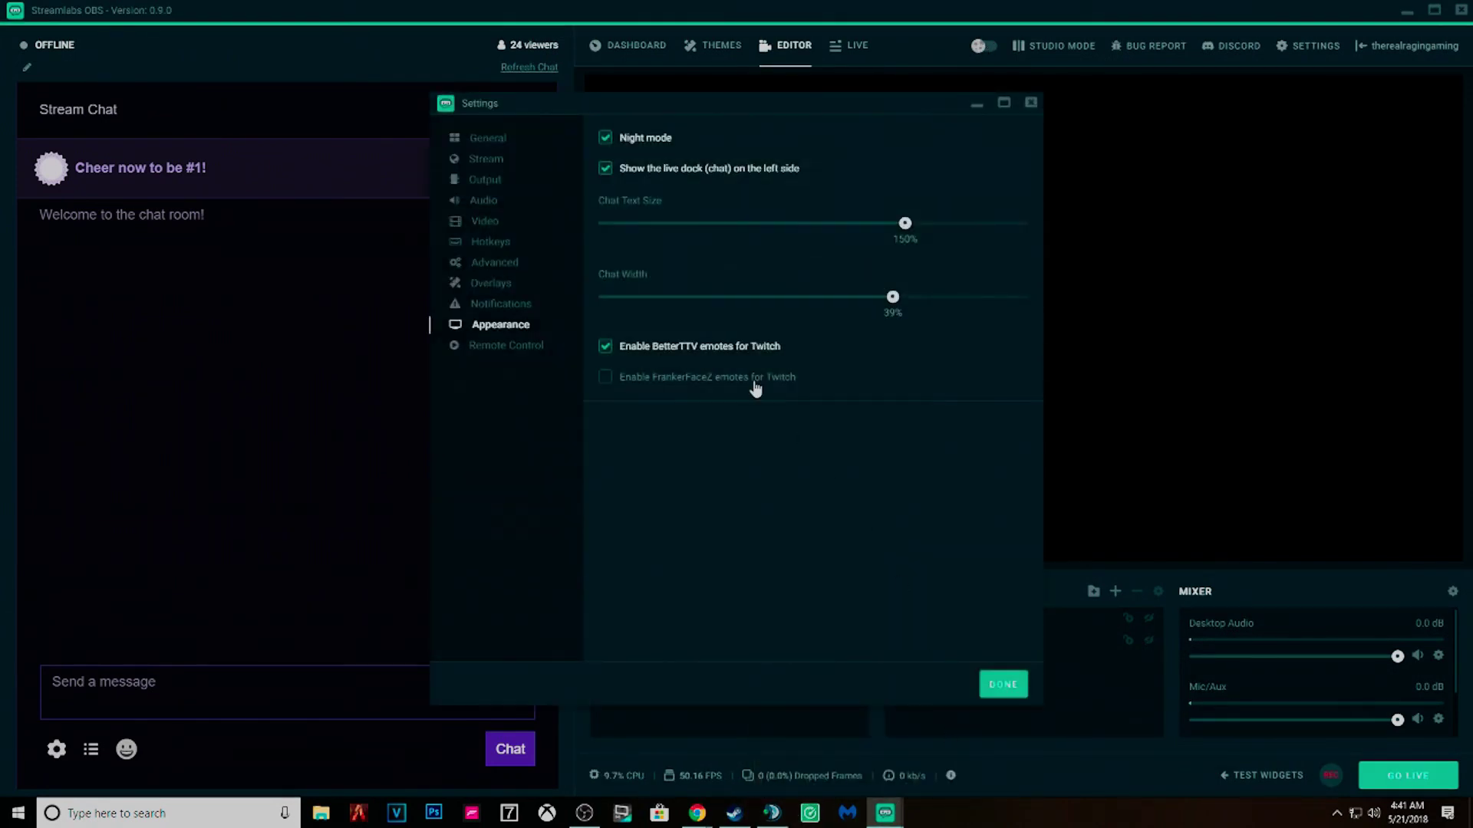
Set the chat width to 28%, try the live dock on the other side before restoring it, and close the settings.
{"action": "mouse_move", "coordinate": [905, 223]}
{"action": "left_mouse_down"}
{"action": "mouse_move", "coordinate": [717, 229]}
{"action": "mouse_move", "coordinate": [904, 244]}
{"action": "left_mouse_up"}
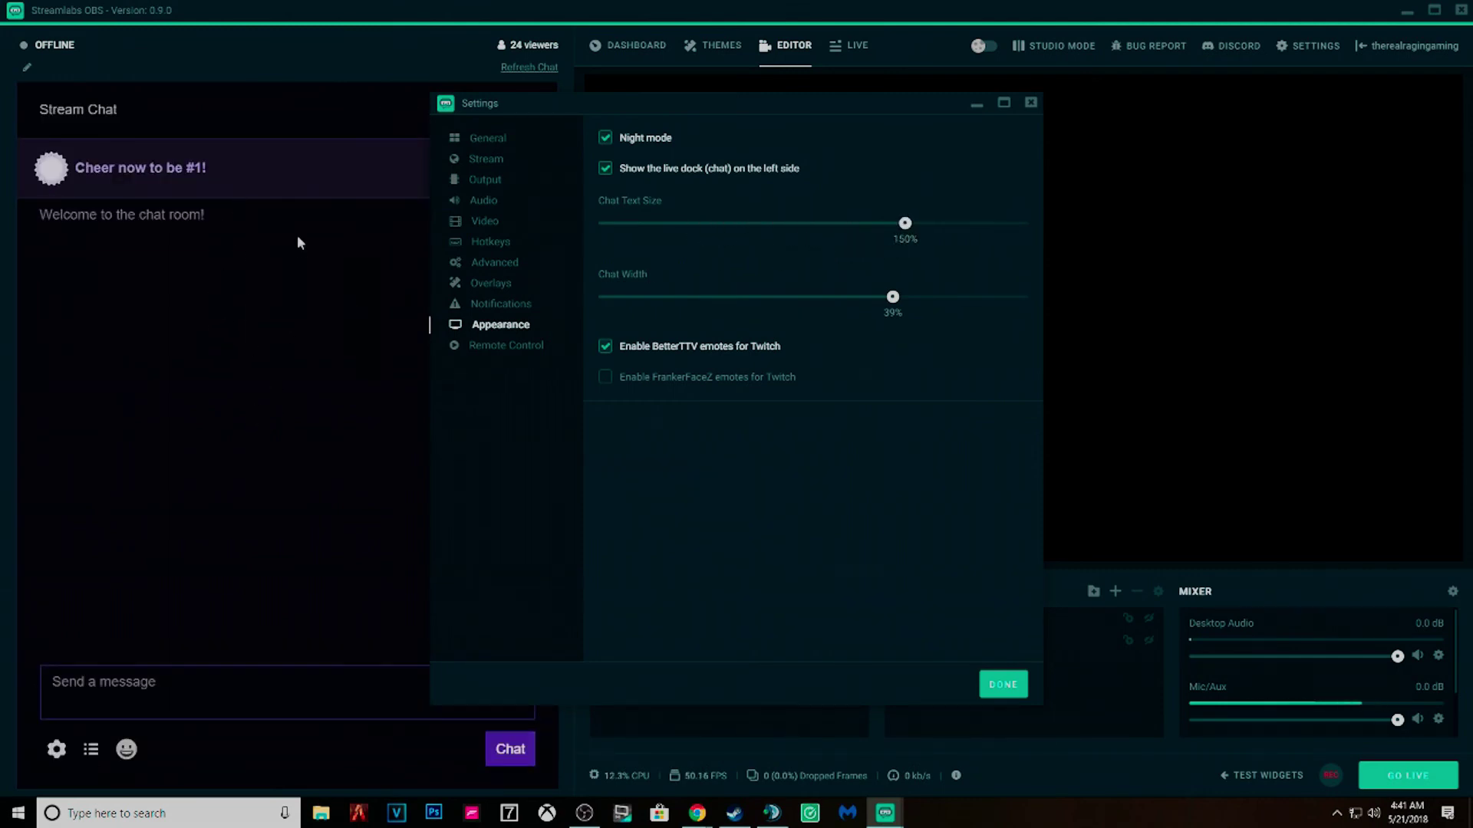
{"action": "left_click_drag", "start_coordinate": [894, 298], "coordinate": [758, 316]}
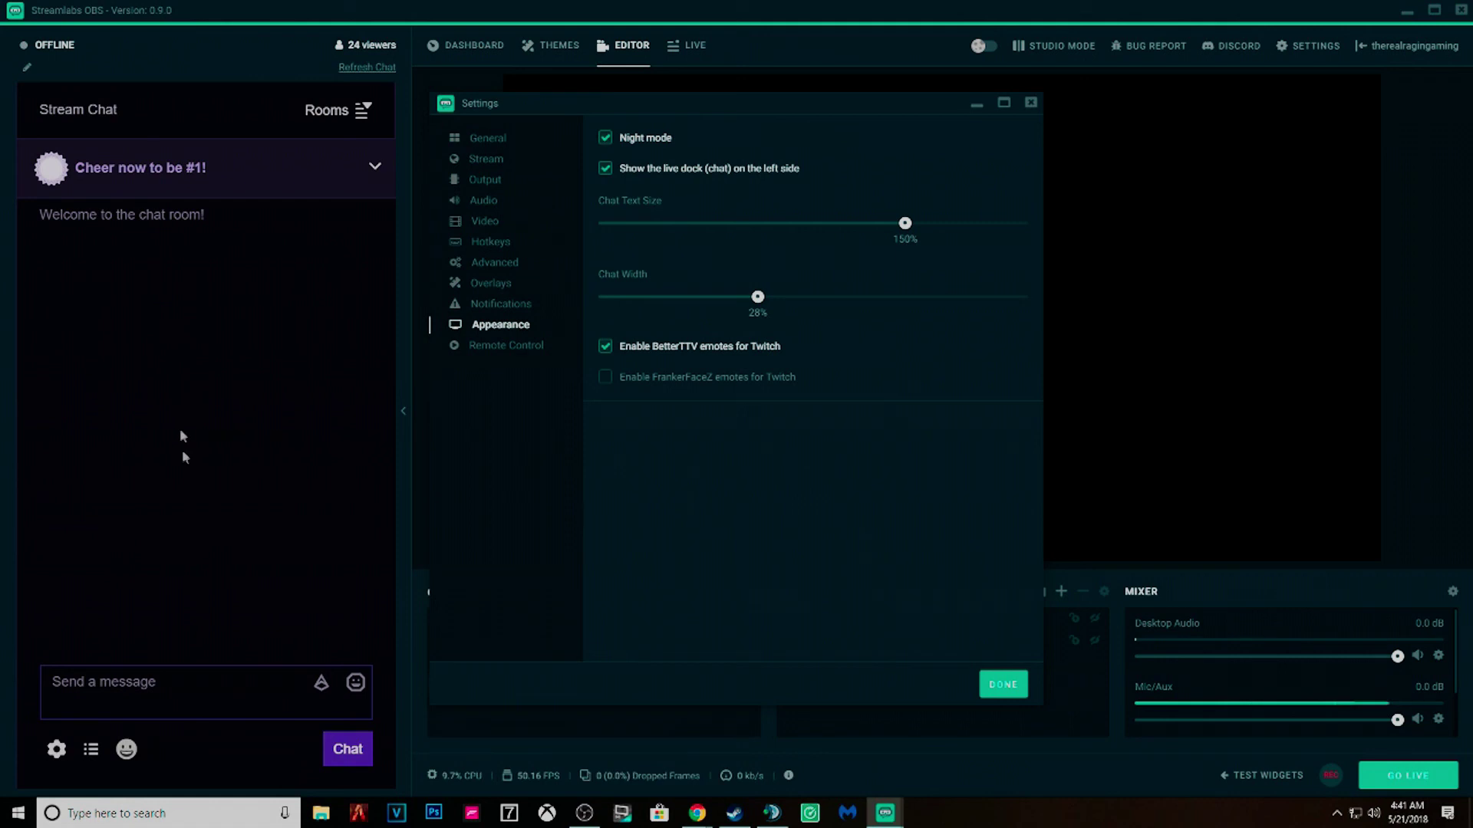
{"action": "left_click", "coordinate": [605, 168]}
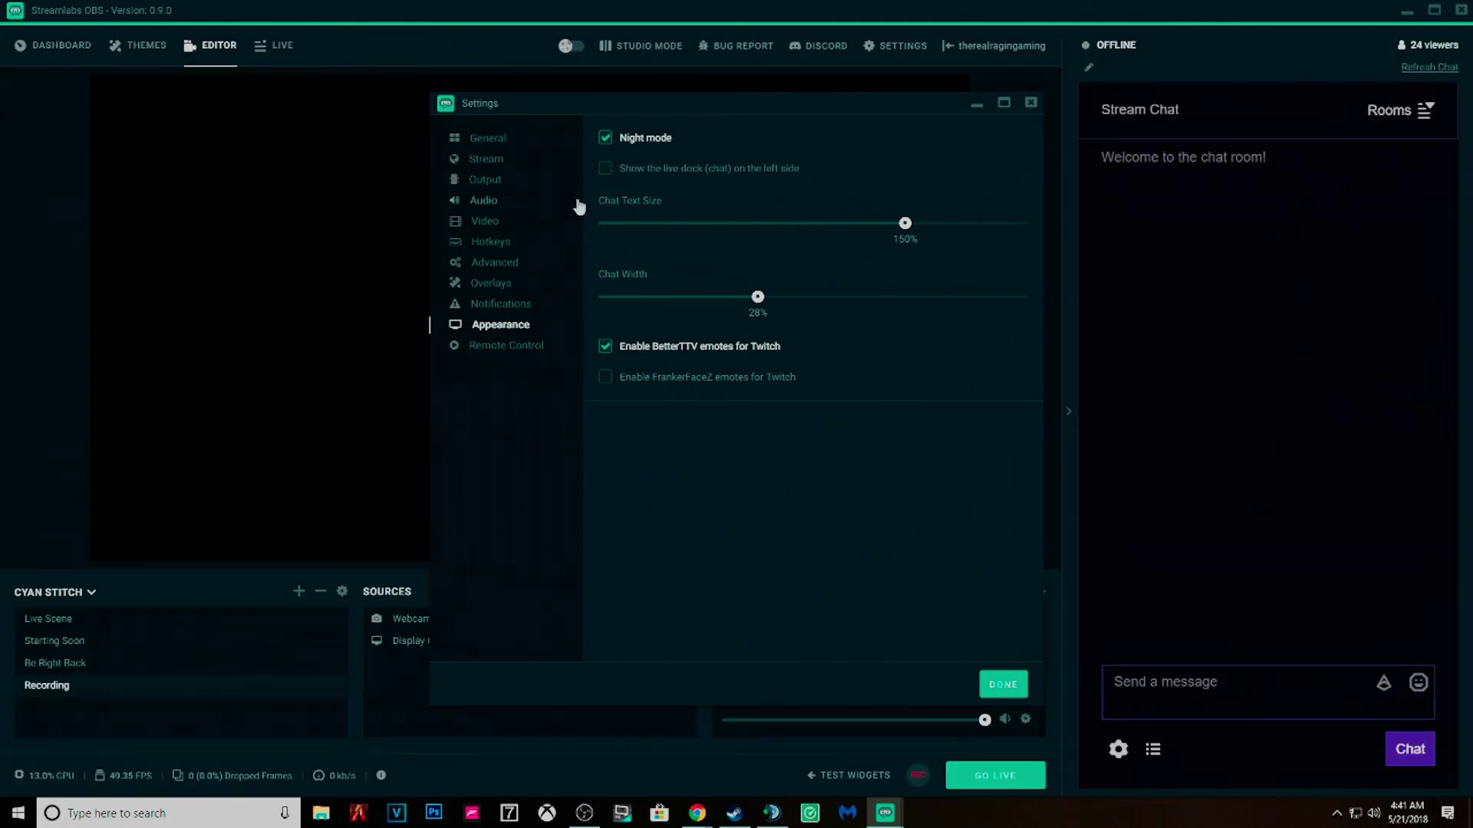
{"action": "left_click", "coordinate": [605, 168]}
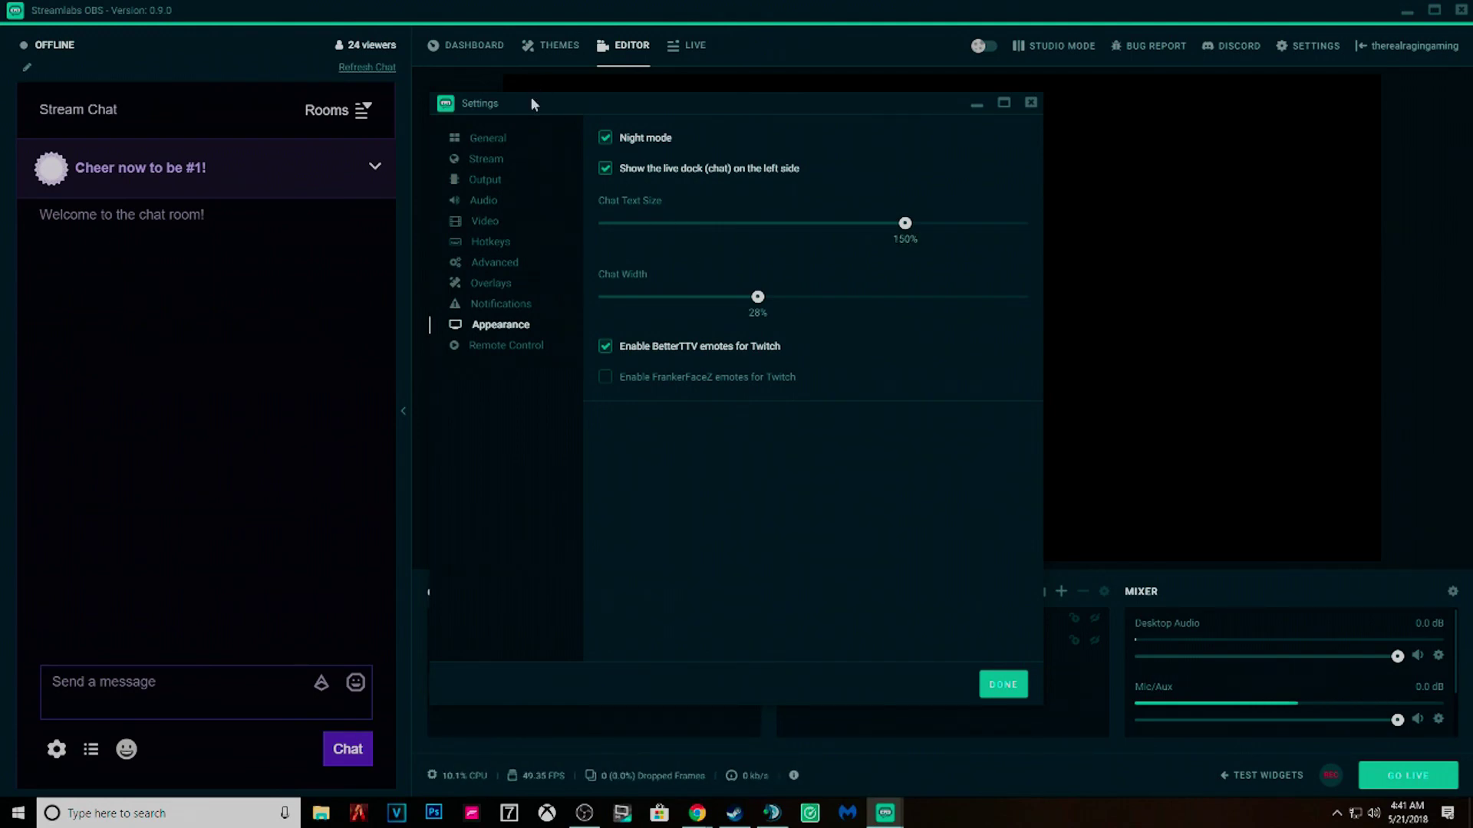
{"action": "left_click", "coordinate": [1030, 102]}
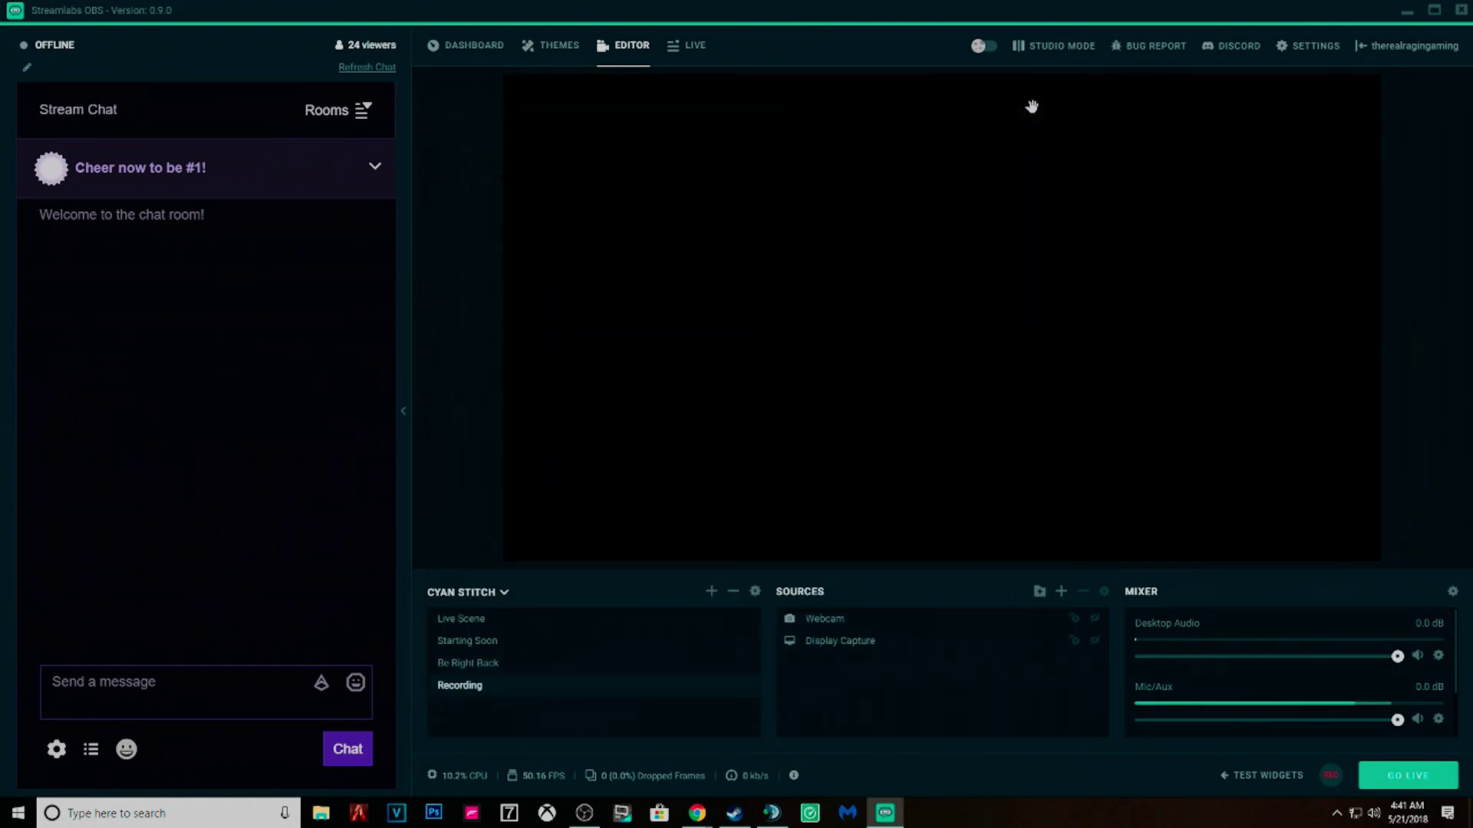
Browse the trending scene themes in the theme library and return to the start of the list.
{"action": "left_click", "coordinate": [550, 46]}
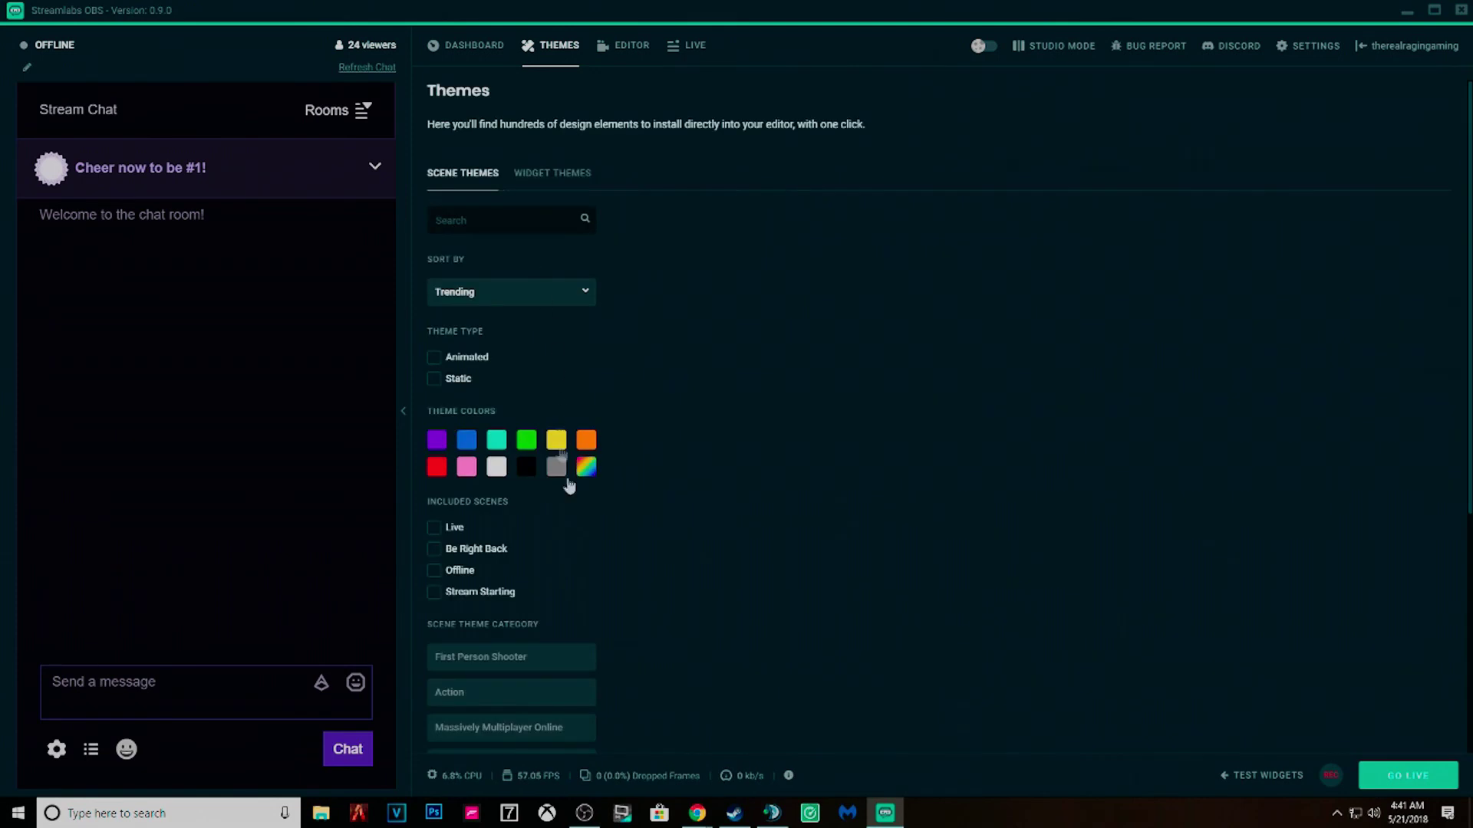
{"action": "scroll", "coordinate": [1061, 635], "scroll_direction": "down", "scroll_amount": 1}
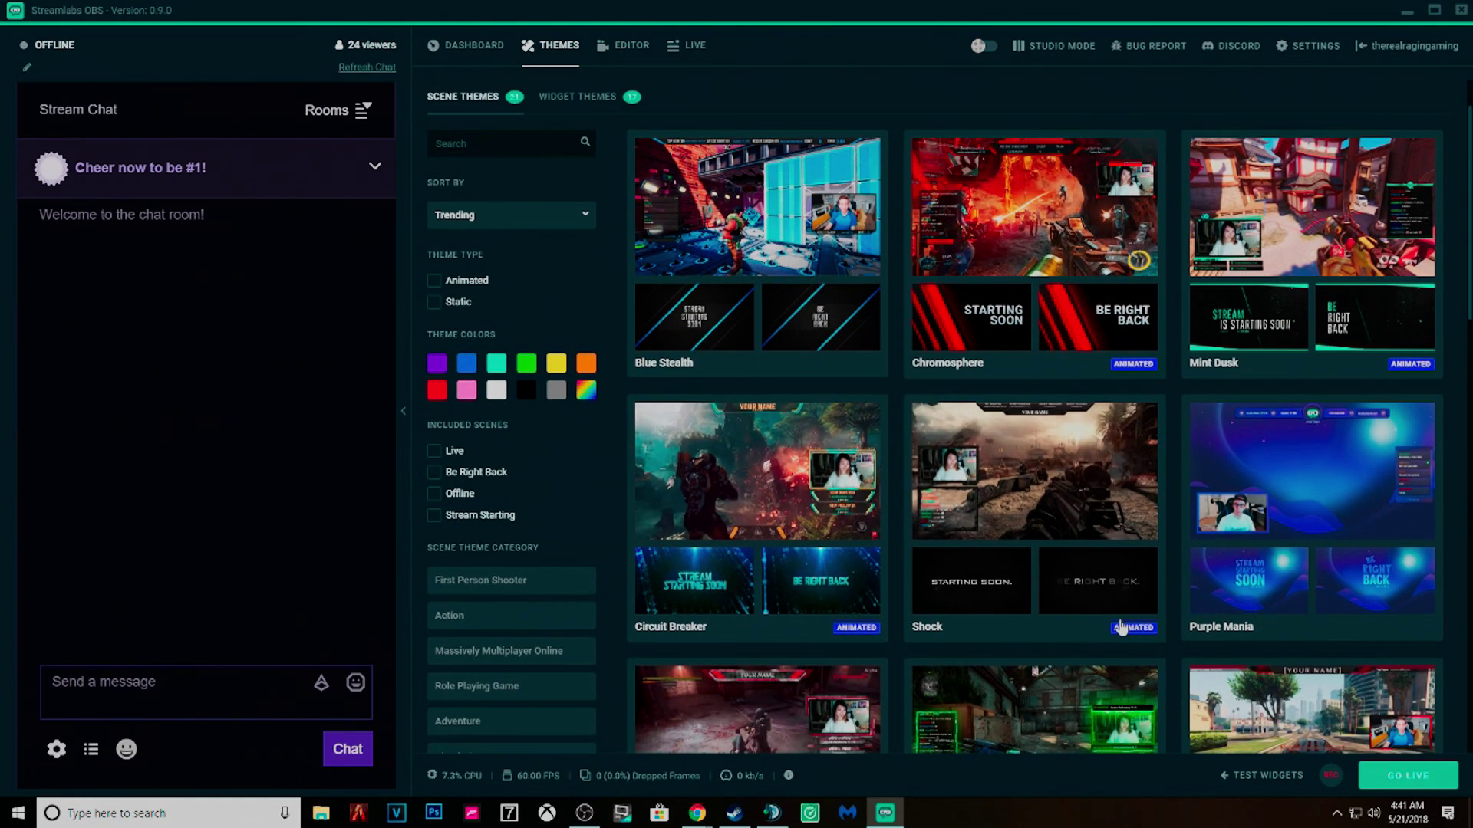
{"action": "scroll", "coordinate": [1128, 537], "scroll_direction": "down", "scroll_amount": 5}
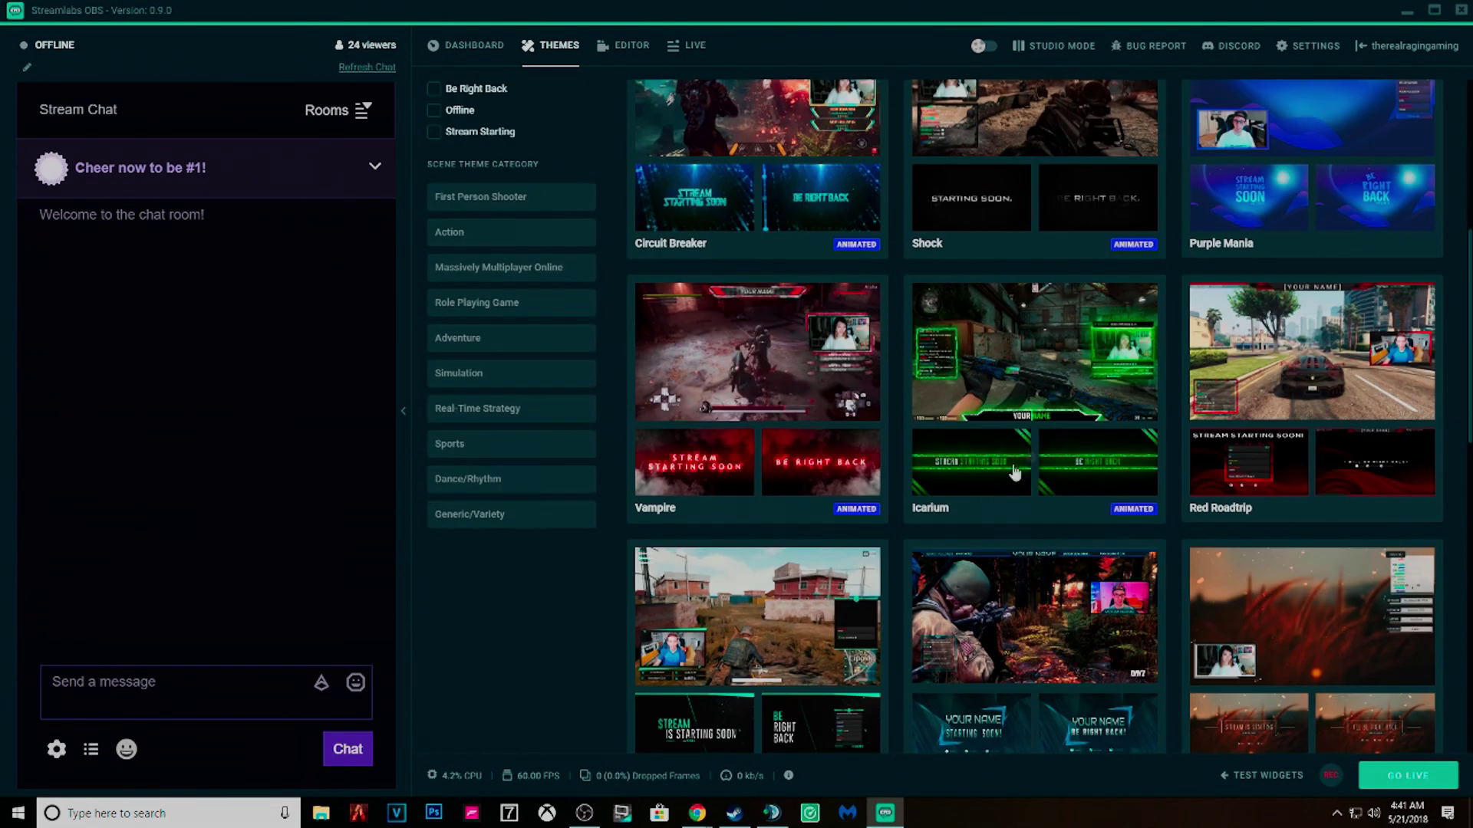
{"action": "scroll", "coordinate": [1141, 349], "scroll_direction": "down", "scroll_amount": 3}
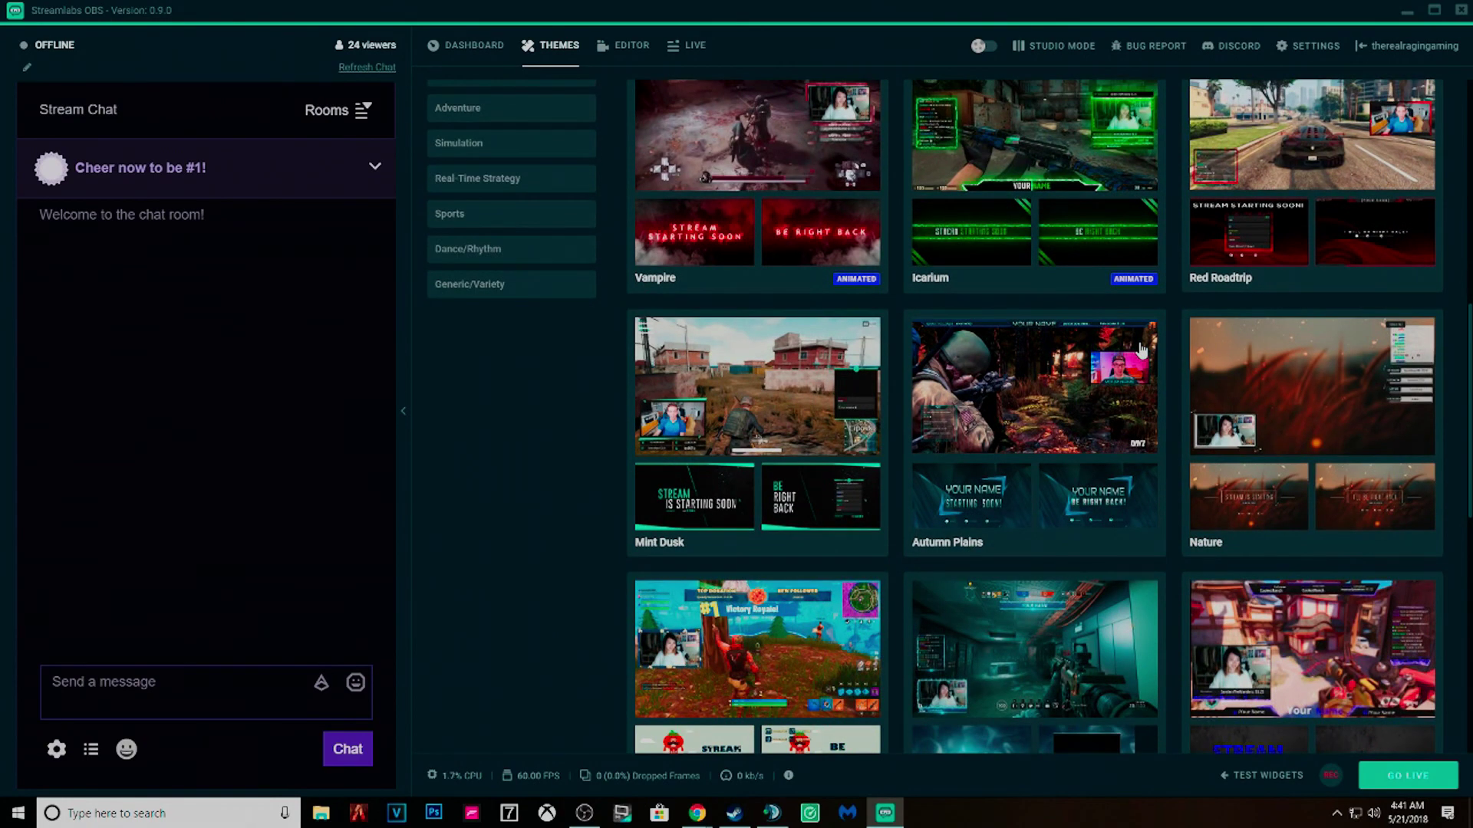
{"action": "scroll", "coordinate": [1141, 349], "scroll_direction": "down", "scroll_amount": 4}
{"action": "scroll", "coordinate": [1155, 461], "scroll_direction": "down", "scroll_amount": 1}
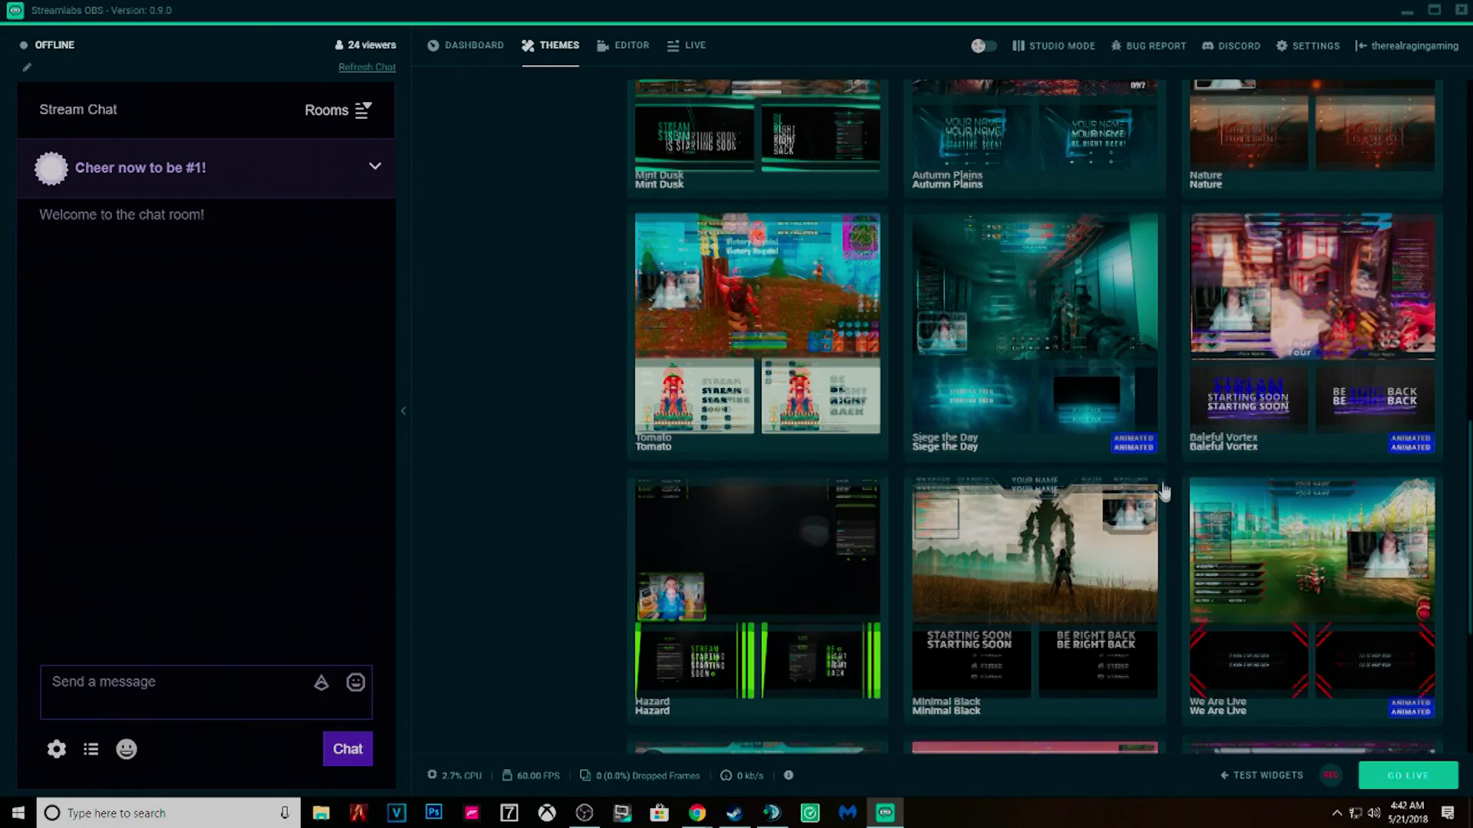
{"action": "scroll", "coordinate": [1164, 500], "scroll_direction": "up", "scroll_amount": 15}
{"action": "scroll", "coordinate": [1164, 500], "scroll_direction": "up", "scroll_amount": 1}
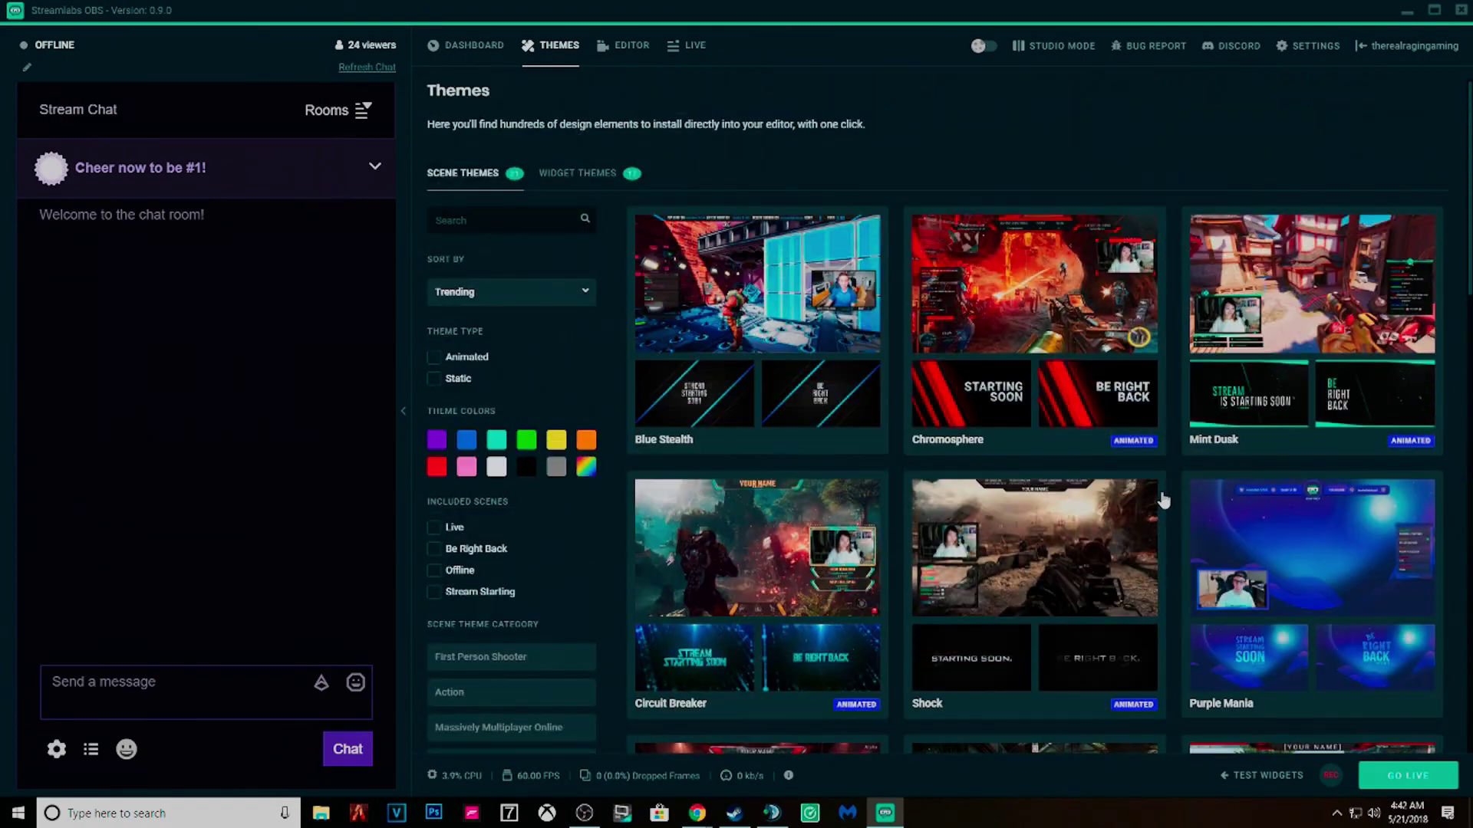